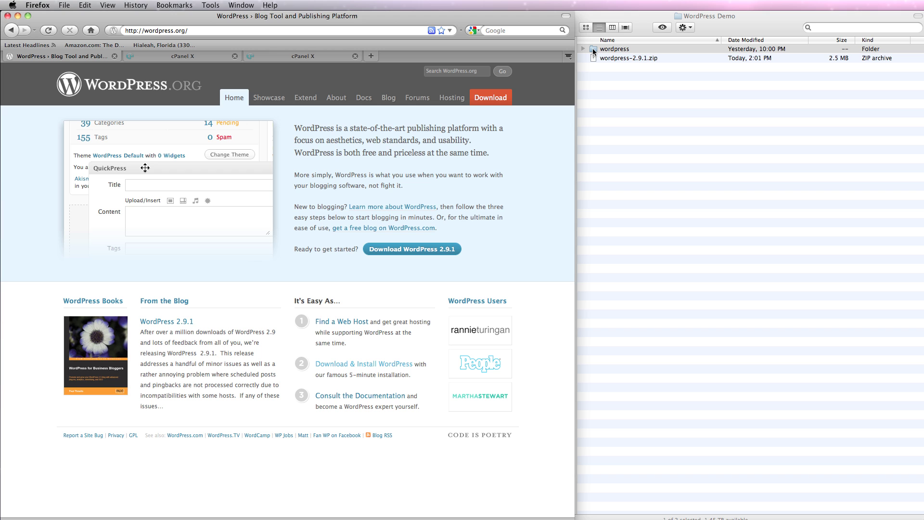
Switch to the cPanel X browser tab to show the account home page.
click(196, 57)
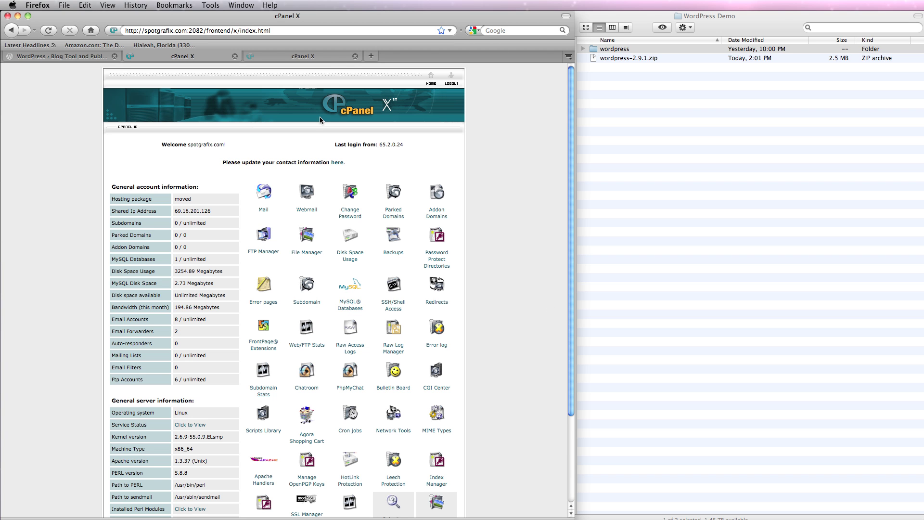
Open the File Manager tab and look through the public_html folder list.
click(328, 56)
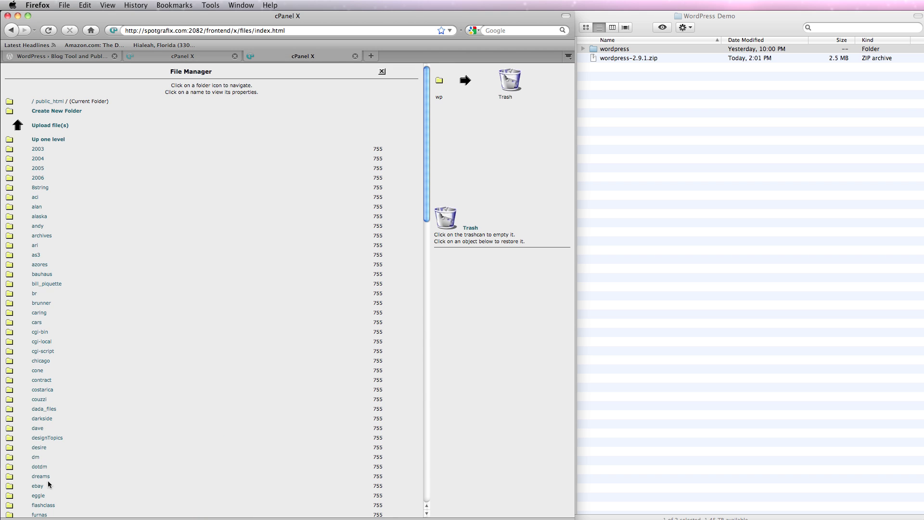
scroll(99, 420, down, 10)
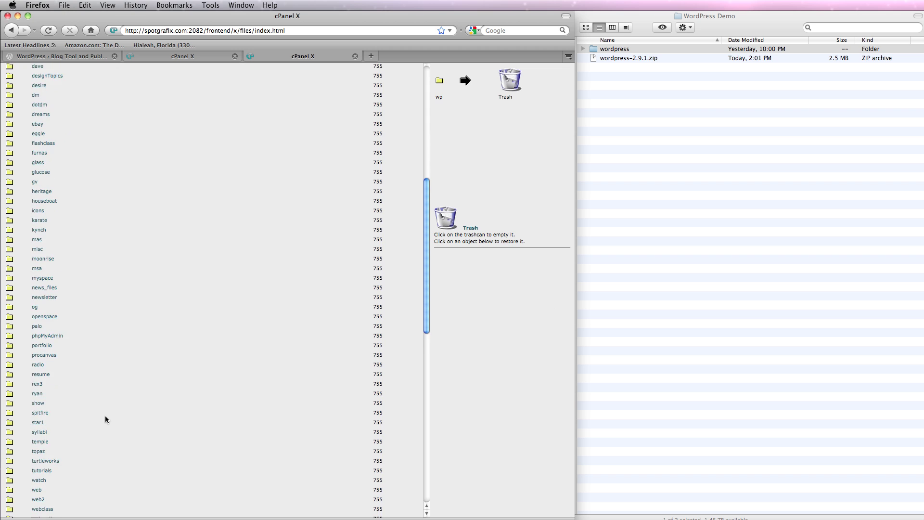
scroll(103, 415, up, 10)
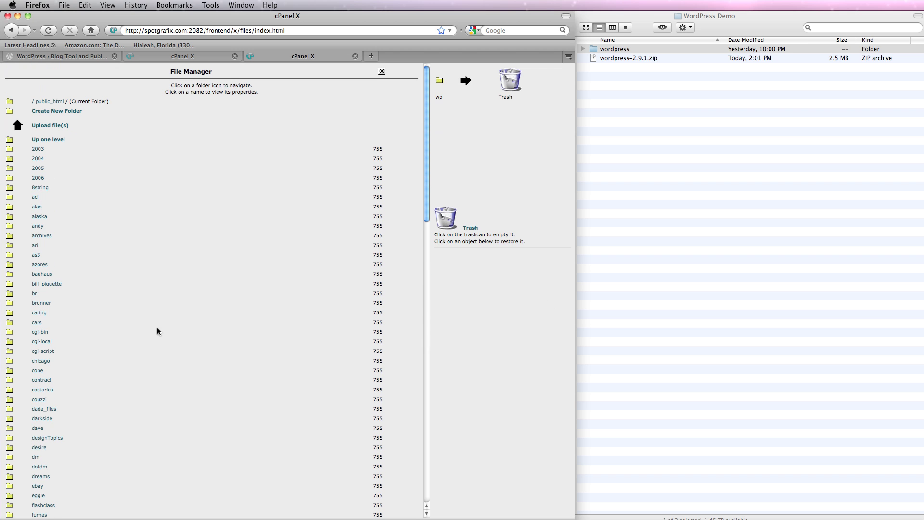
Make a new folder named 'wordpress' in public_html, then open it.
click(62, 111)
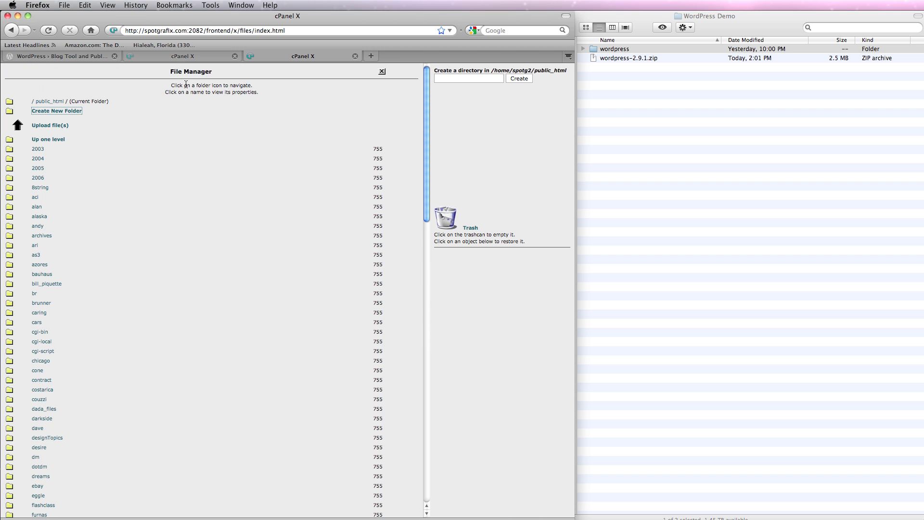
click(443, 79)
text(wordpress)
click(524, 78)
drag(429, 94, 426, 241)
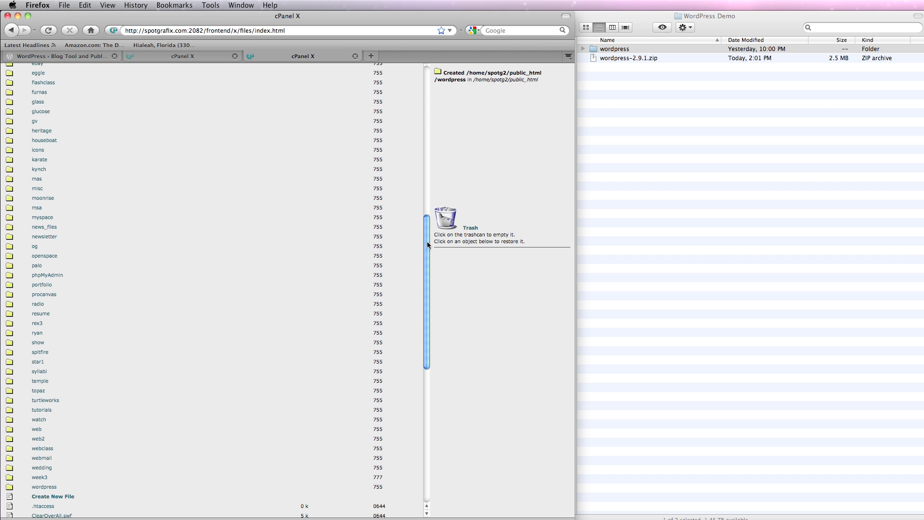
click(9, 487)
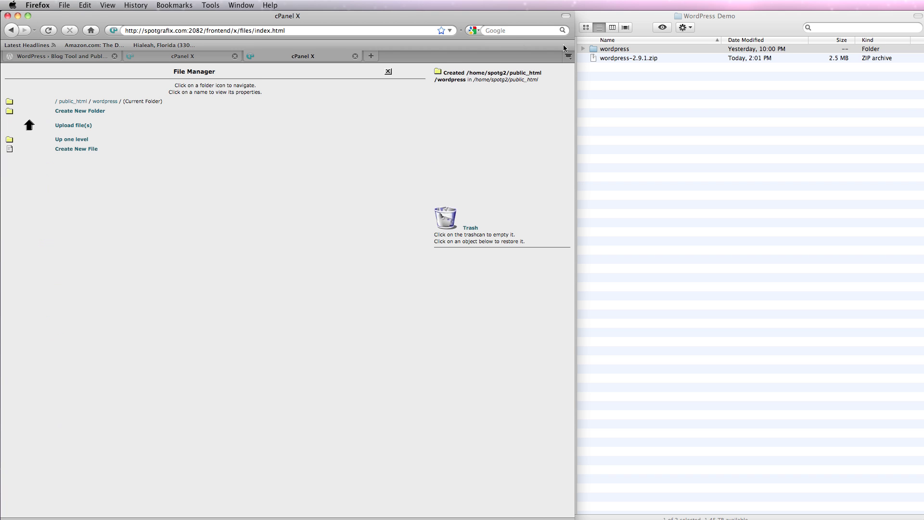
Upload wordpress-2.9.1.zip from the local WordPress Demo folder to public_html/wordpress.
click(79, 130)
click(93, 133)
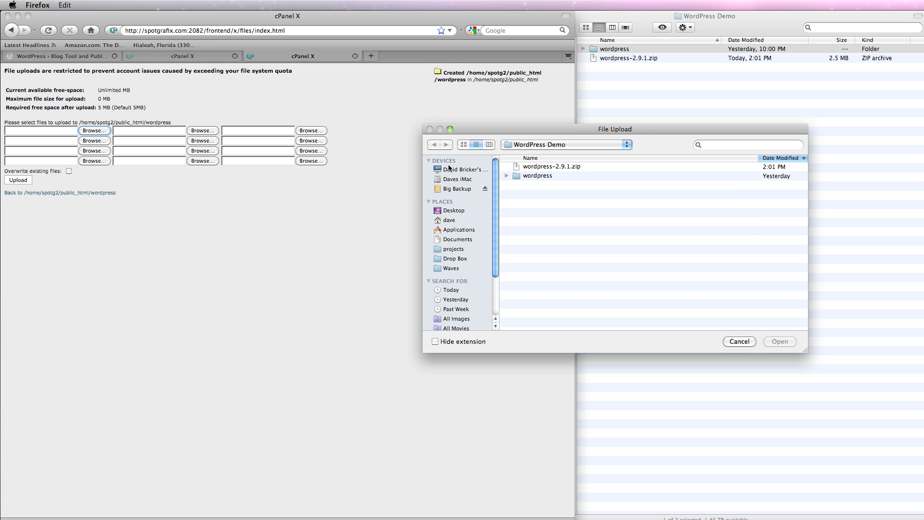
double_click(527, 167)
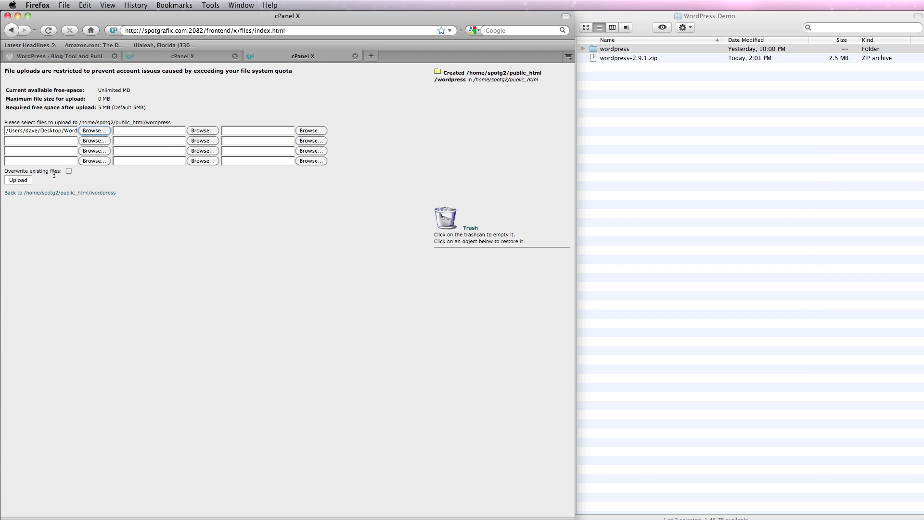
click(18, 180)
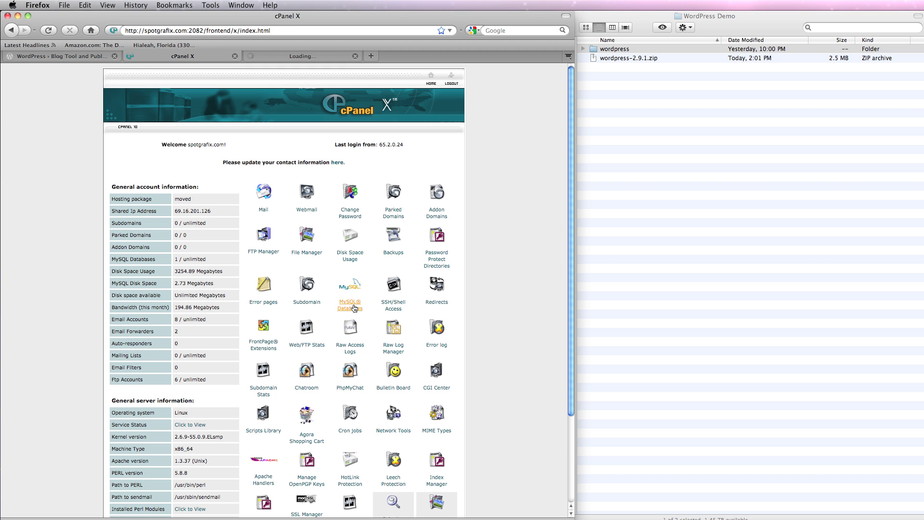
On the MySQL Databases page, create a database named 'wordpress'.
click(355, 306)
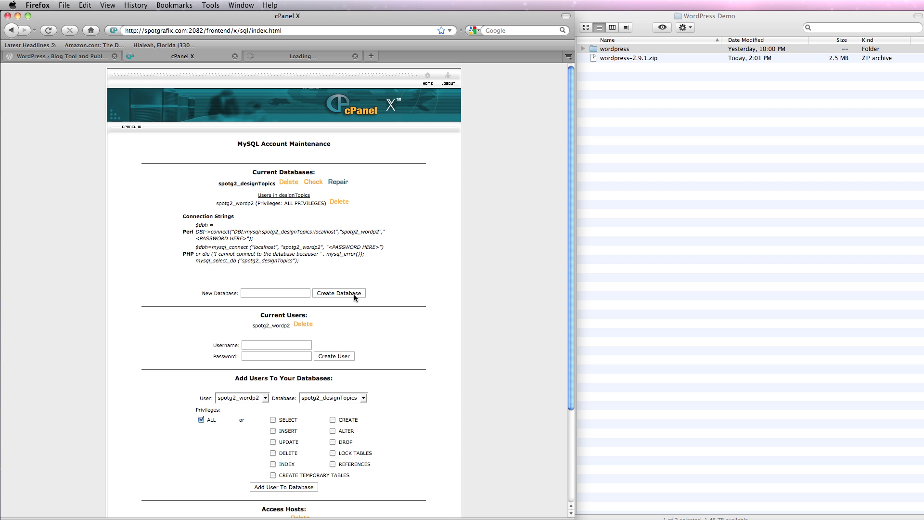
click(279, 293)
text(word)
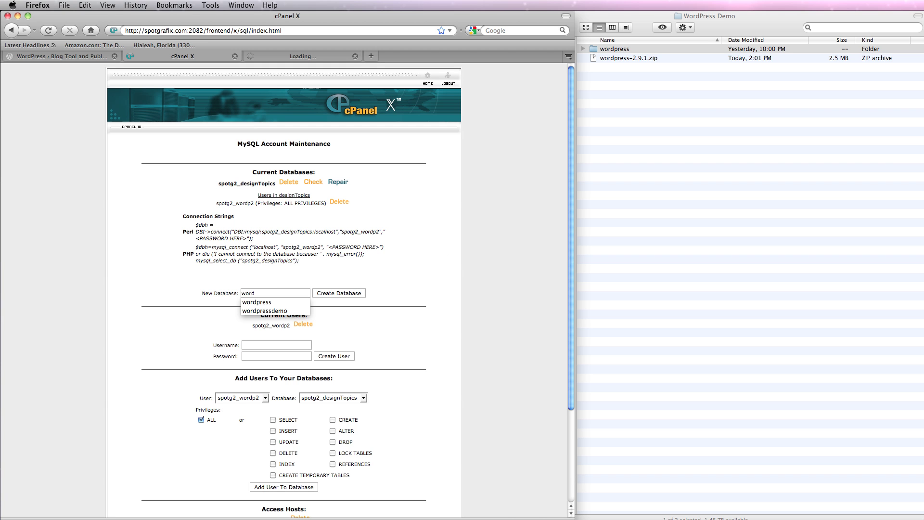
text(press)
click(351, 294)
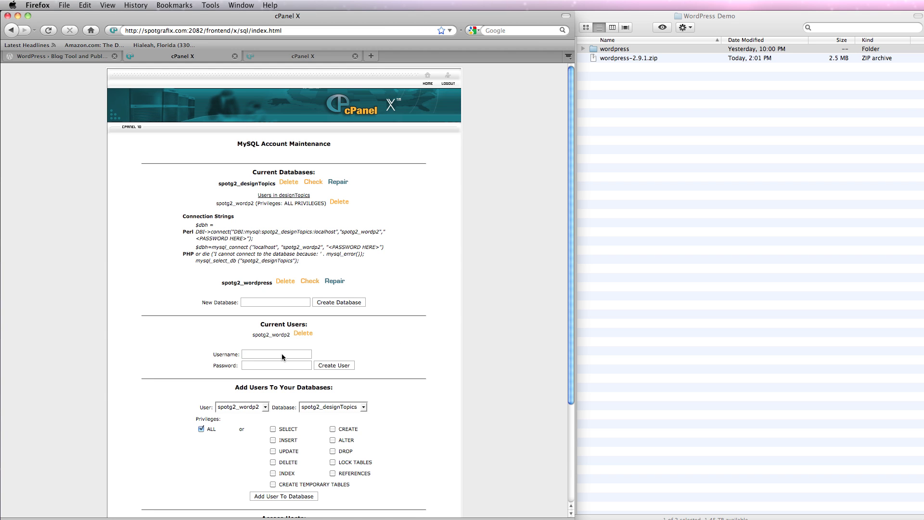
Create a MySQL user named 'user' with its password.
text(user)
key(Tab)
text(password)
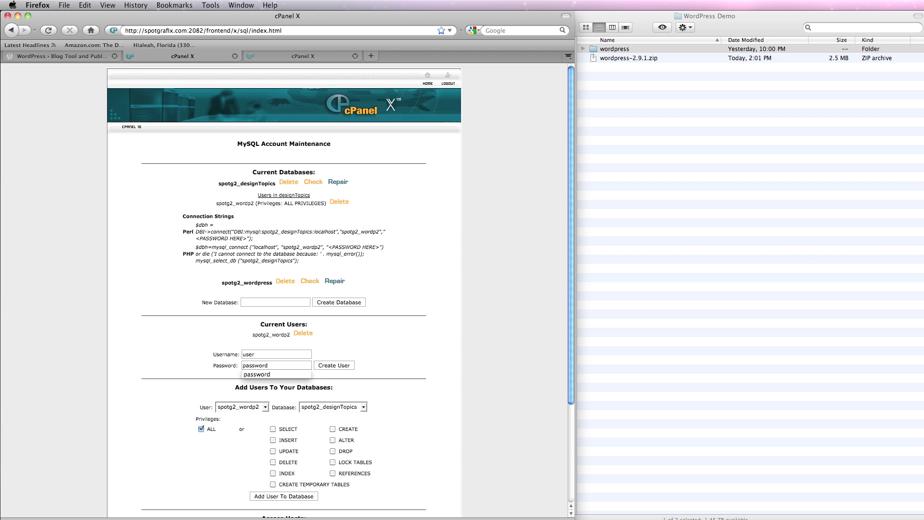
click(398, 354)
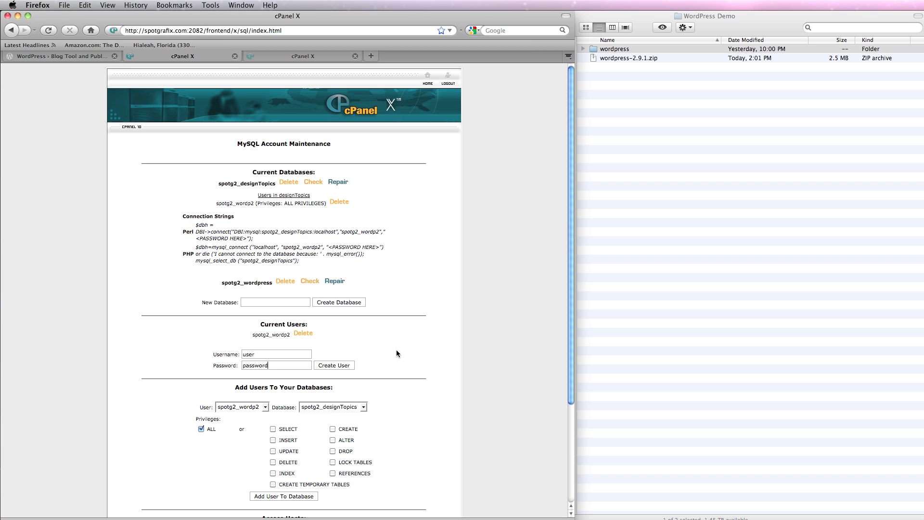
click(341, 366)
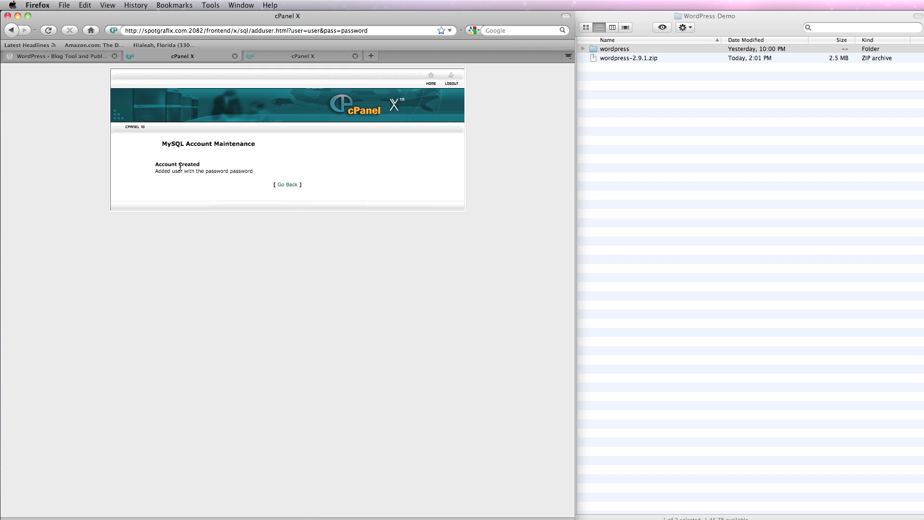
click(288, 186)
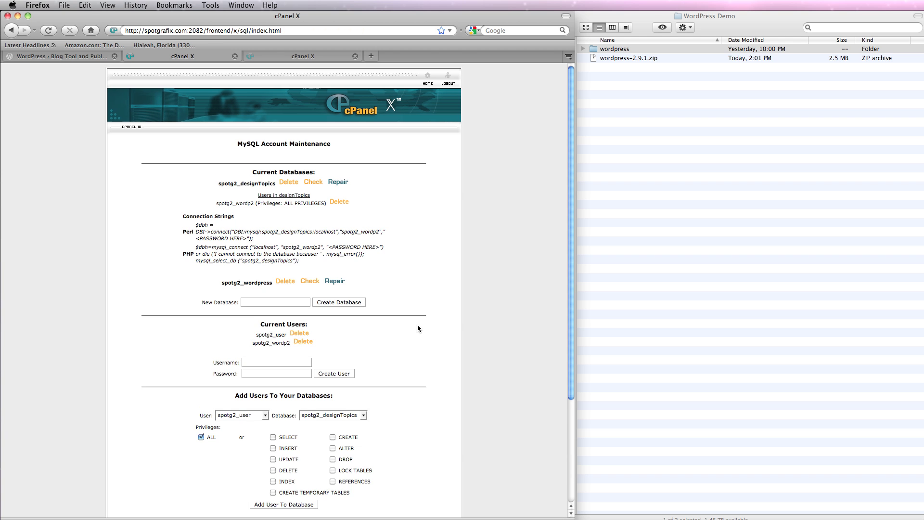
Add the new user to the wordpress database with ALL privileges.
scroll(418, 328, down, 1)
scroll(418, 328, down, 3)
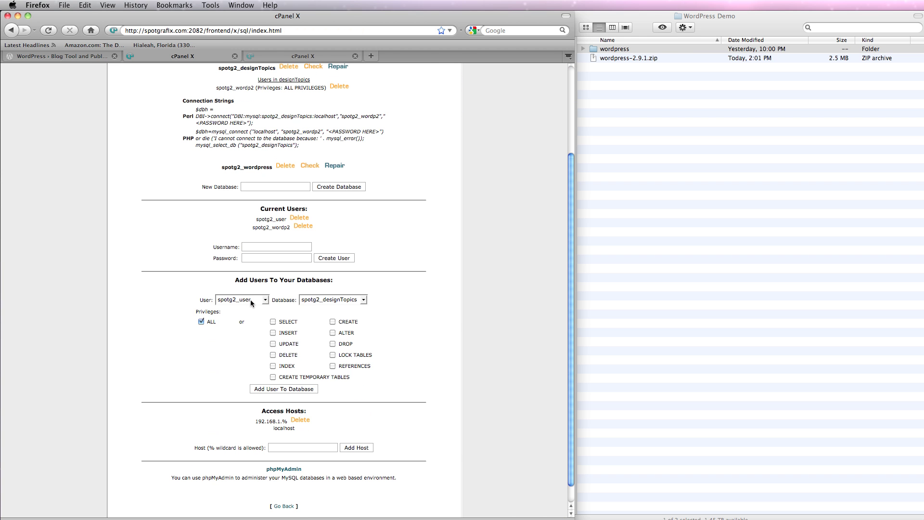
click(366, 302)
click(345, 317)
click(294, 388)
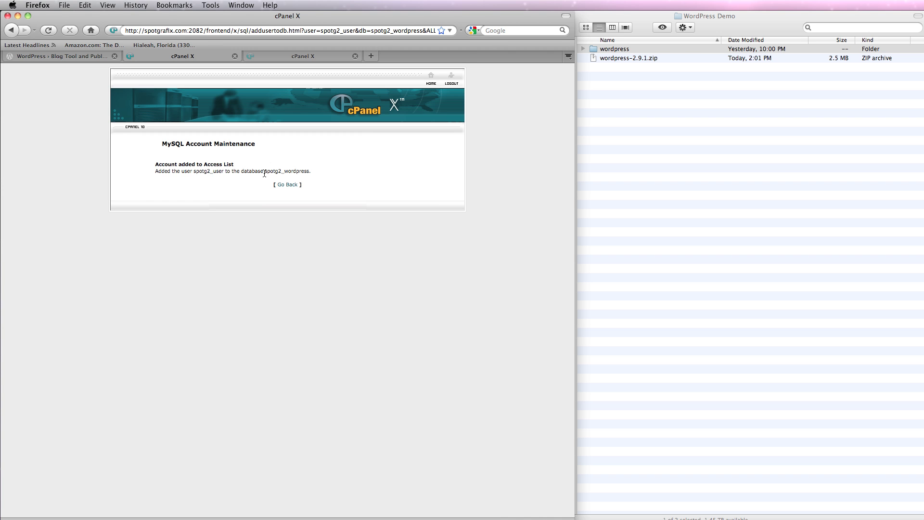
click(292, 186)
Expand the local wordpress folder and rename wp-config-sample.php to wp-config.php by removing '-sample'.
click(630, 131)
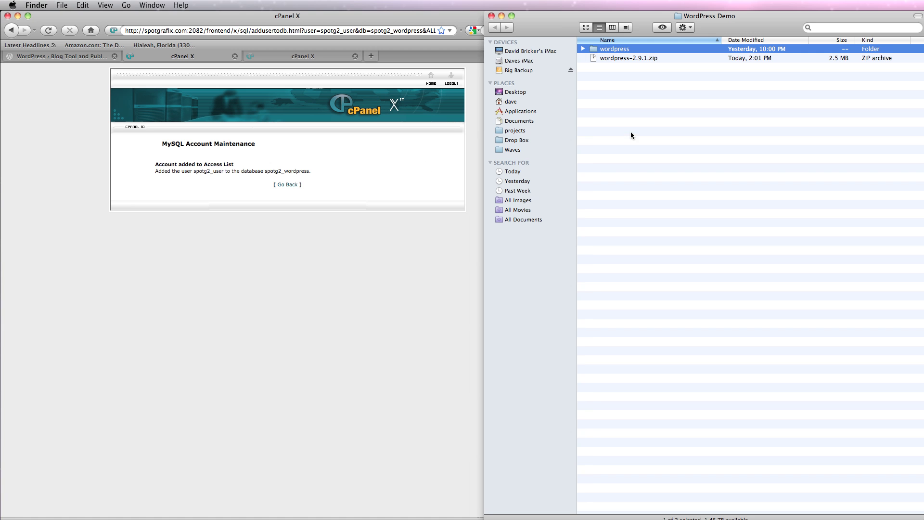
click(582, 49)
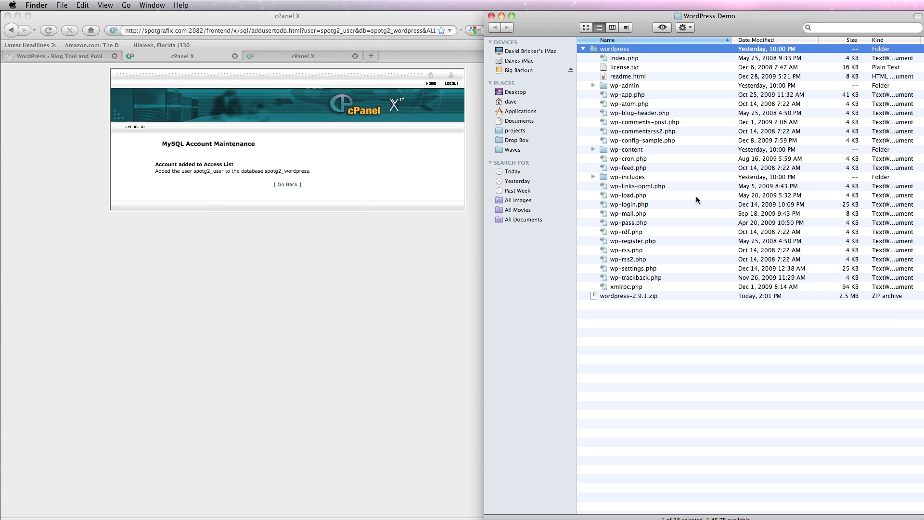
click(606, 141)
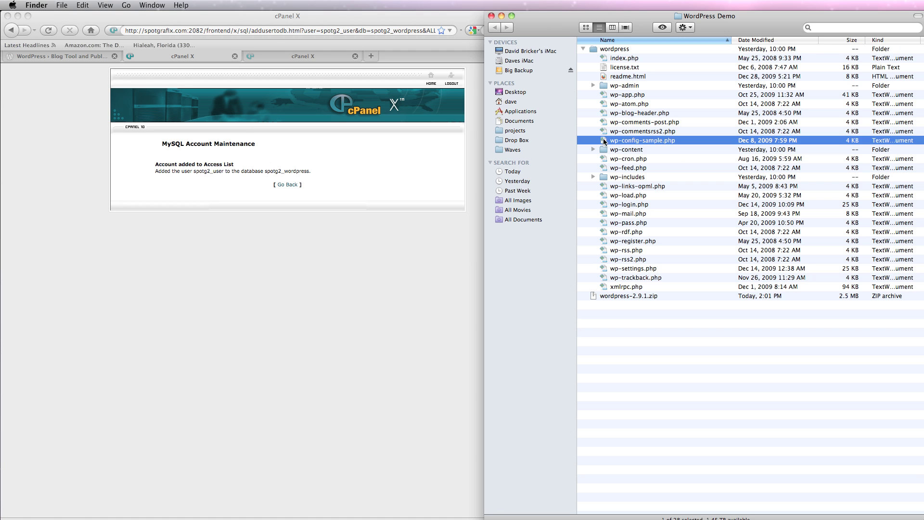
click(661, 140)
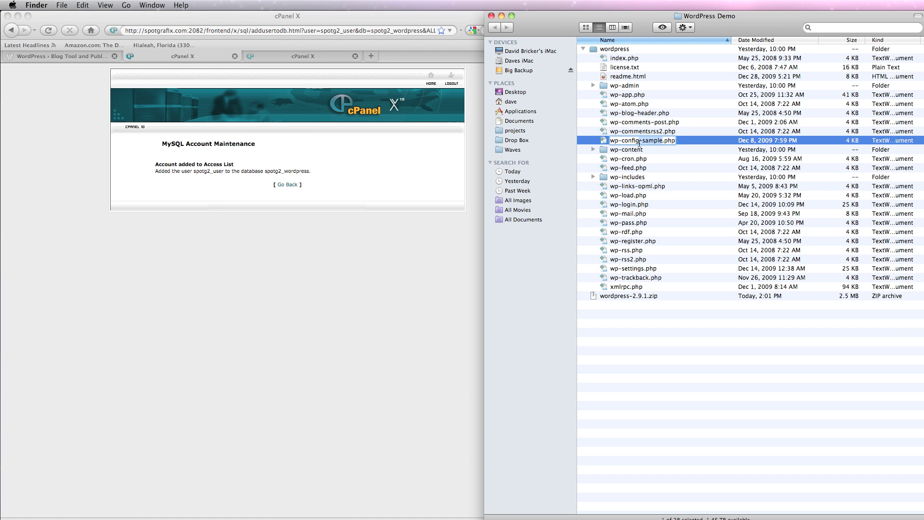
key(Delete)
key(Delete)
key(Delete)
key(Delete)
key(Delete)
key(Delete)
key(Delete)
key(Return)
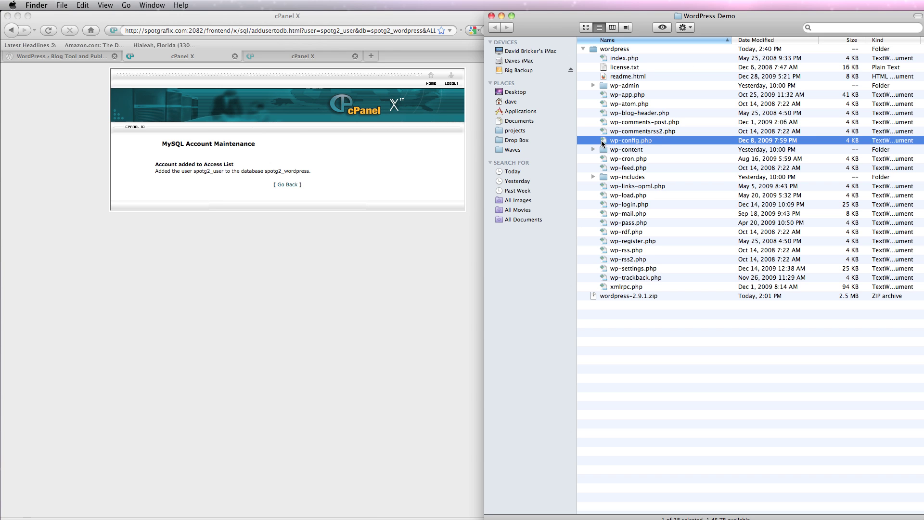
Open wp-config.php in TextWrangler, allowing the security prompt, and widen the window.
double_click(605, 141)
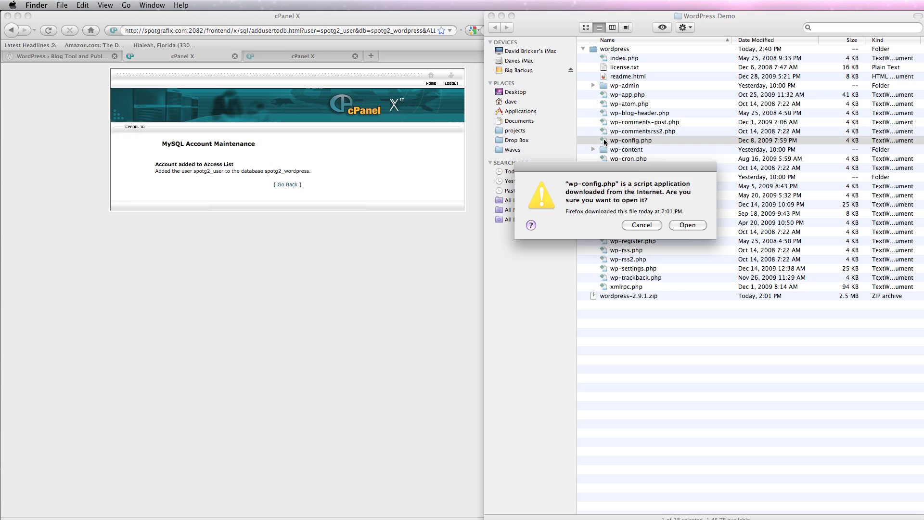
click(689, 226)
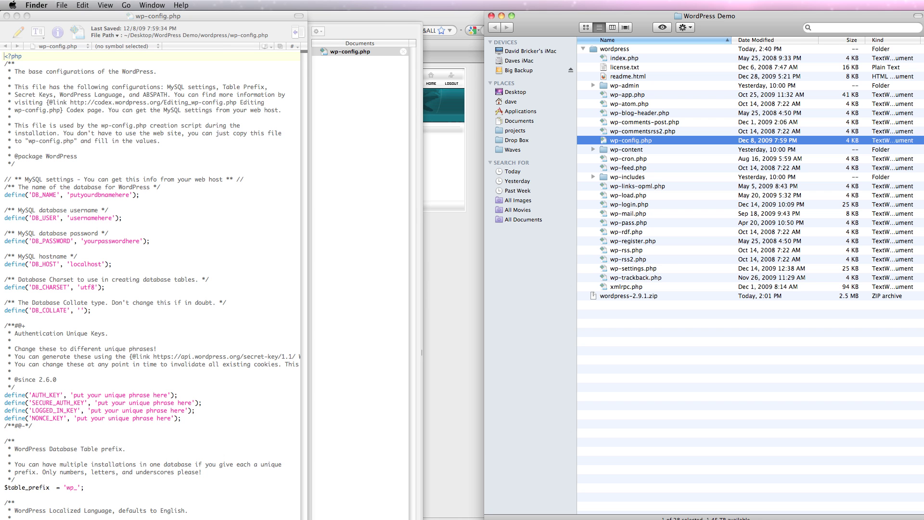
click(27, 16)
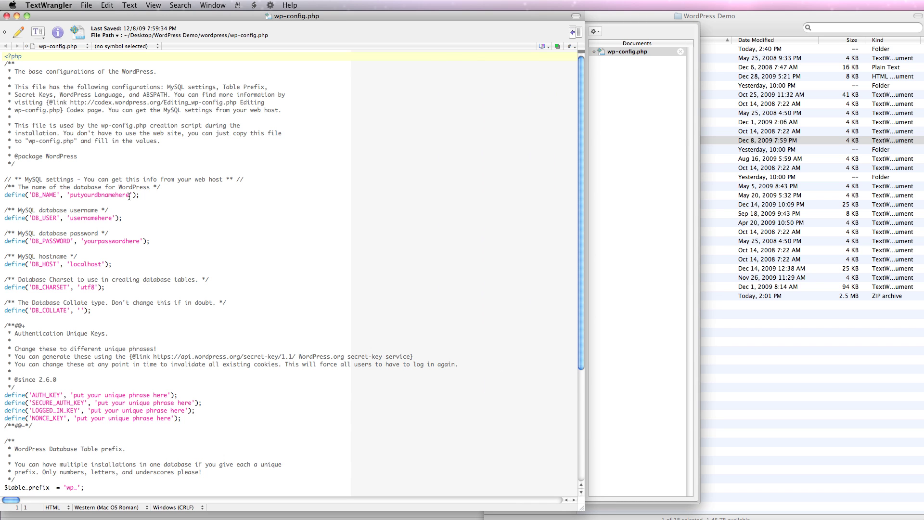
Set DB_NAME to spotg2_wordpress, DB_USER to spotg2_user, and the DB password, then save and close.
drag(129, 196, 70, 196)
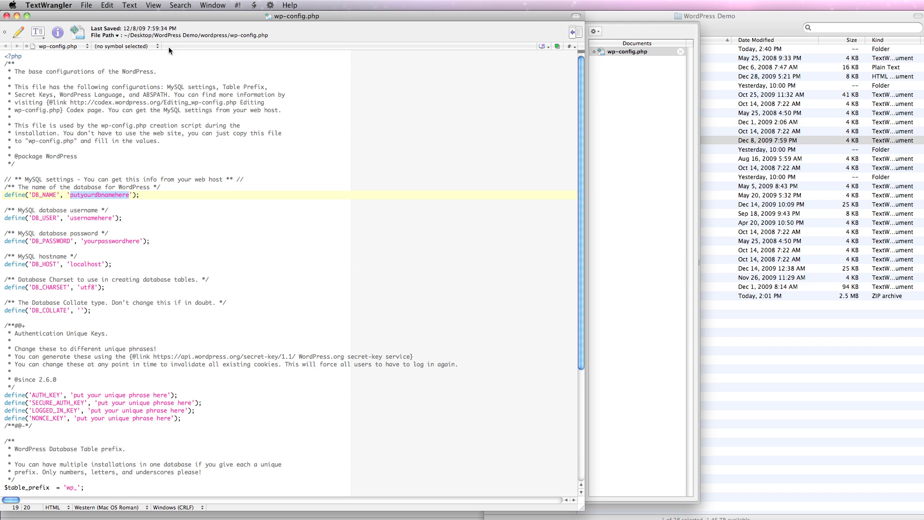
text(spotg2)
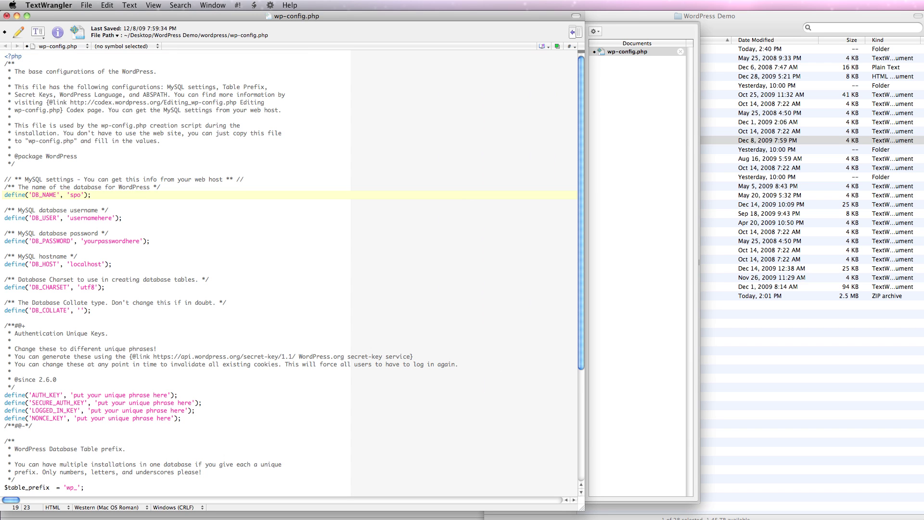
text(_wordpress)
click(71, 218)
drag(71, 219, 111, 221)
text(spotg2_user)
double_click(118, 241)
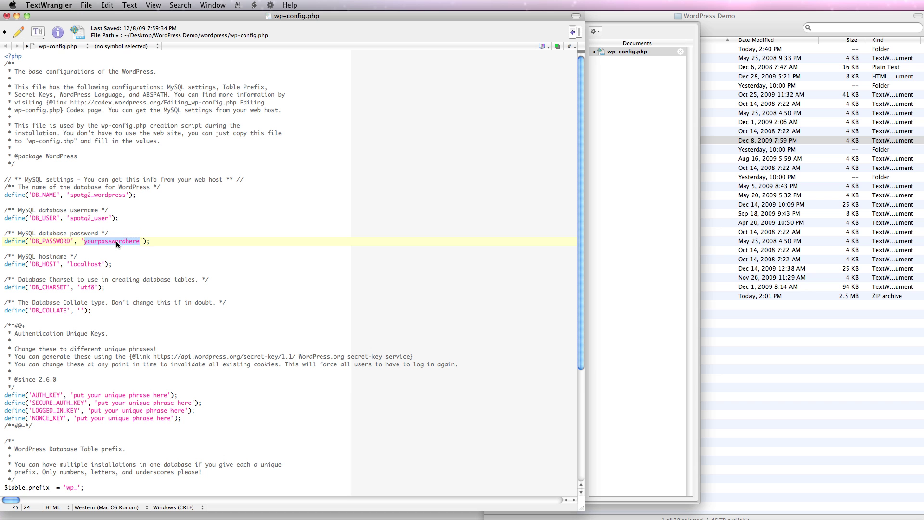
text(password)
key(super+s)
key(super+w)
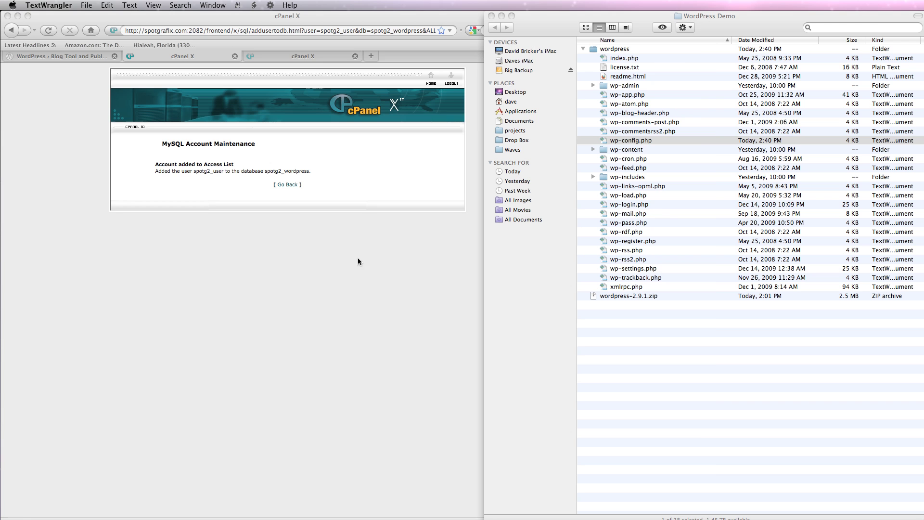
Extract wordpress-2.9.1.zip in public_html/wordpress with Extract File Contents and close the log.
click(319, 56)
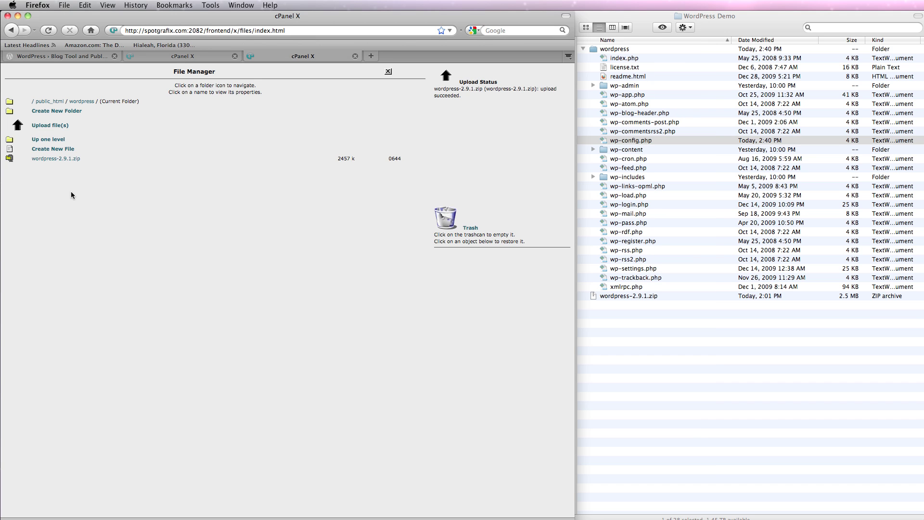
click(60, 159)
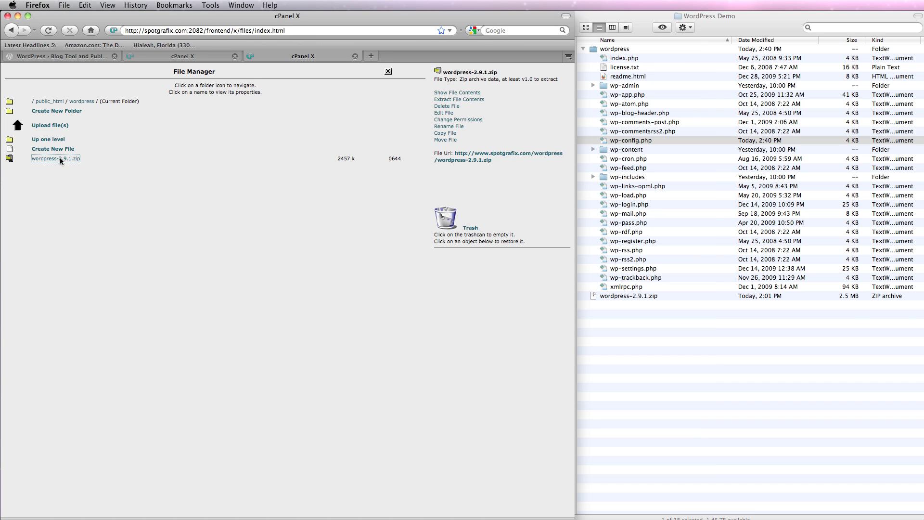
click(452, 99)
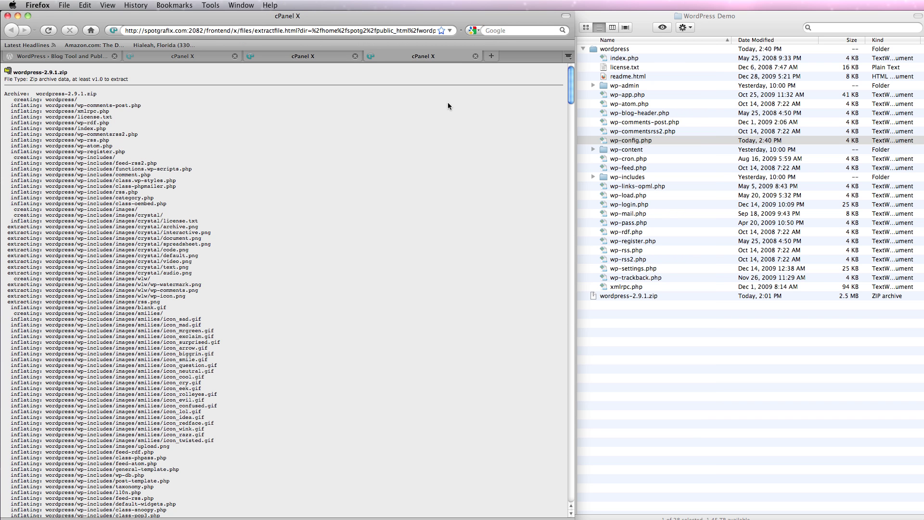
drag(571, 87, 546, 482)
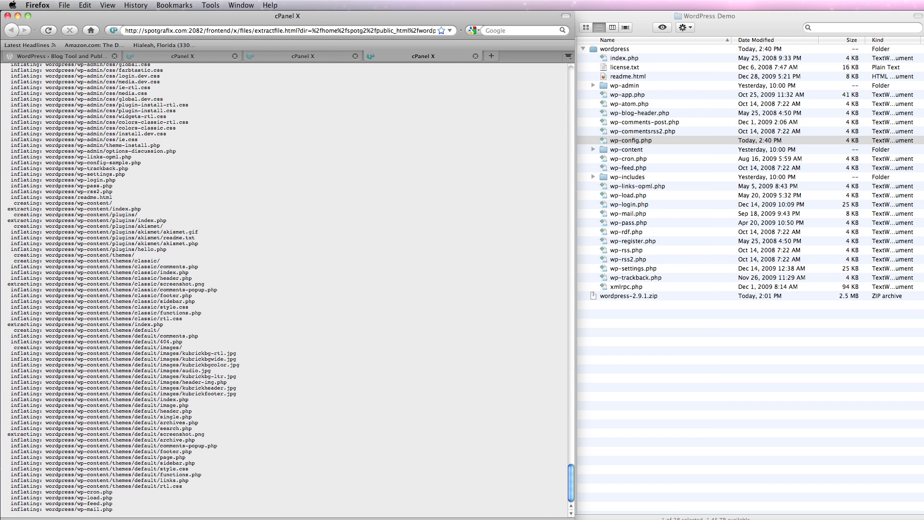
click(475, 56)
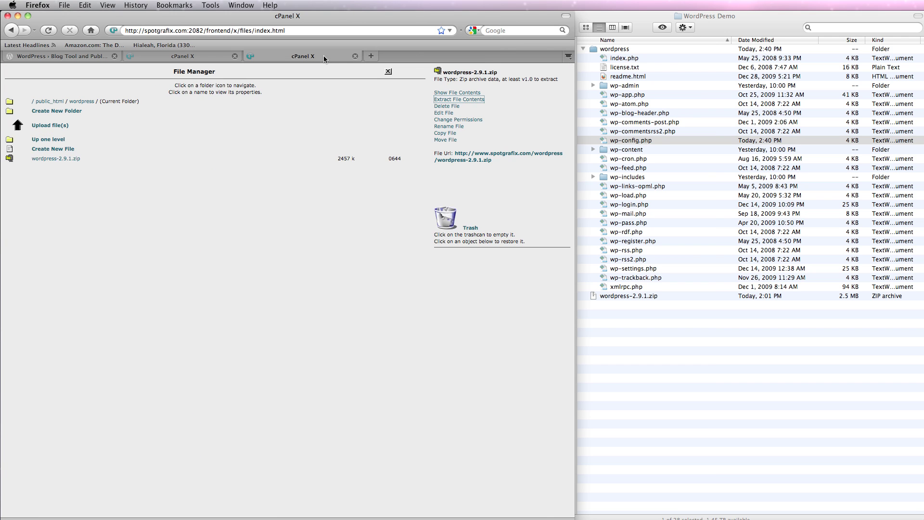
Reload File Manager and navigate www, then wordpress, into the extracted inner wordpress folder.
click(46, 32)
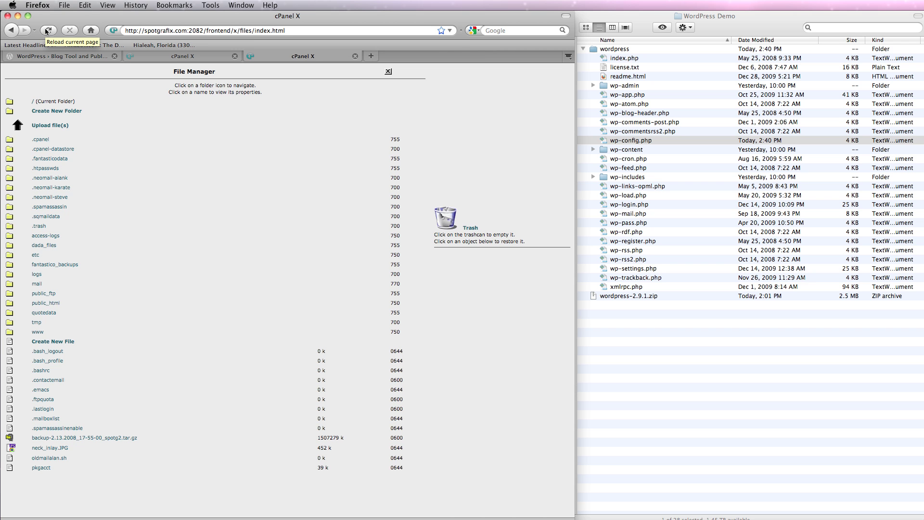
click(9, 332)
scroll(48, 333, down, 15)
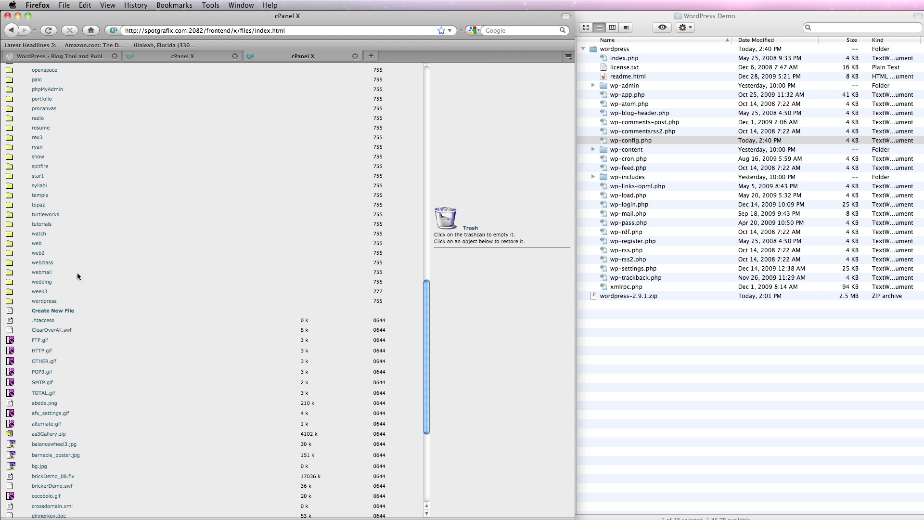
click(10, 302)
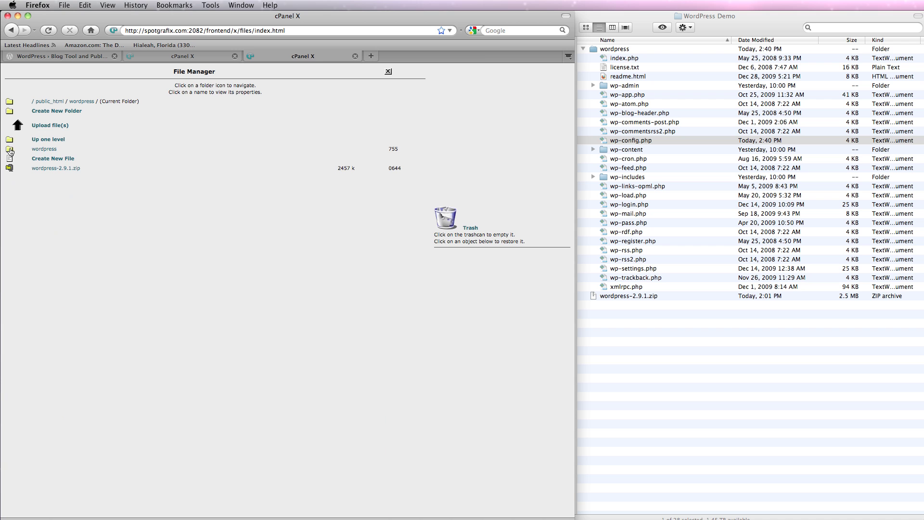
click(10, 150)
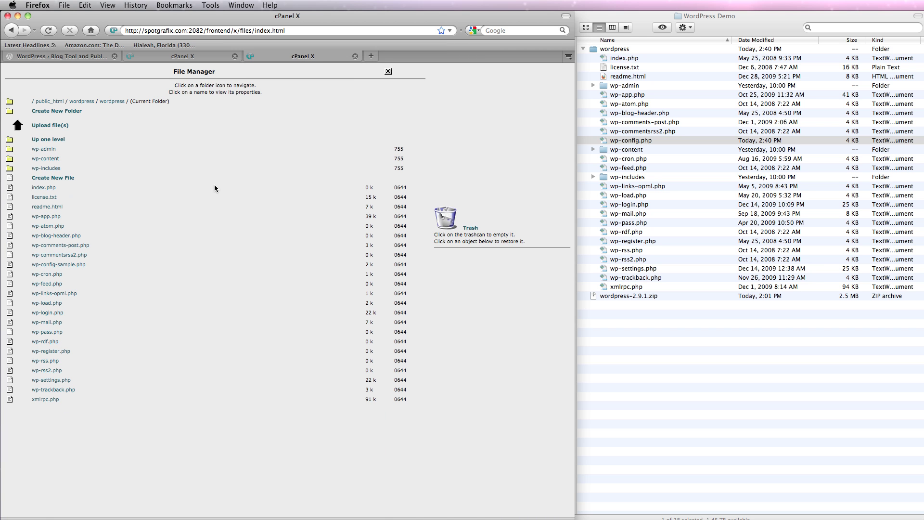
Upload the edited wp-config.php from the local wordpress folder into public_html/wordpress/wordpress.
click(52, 125)
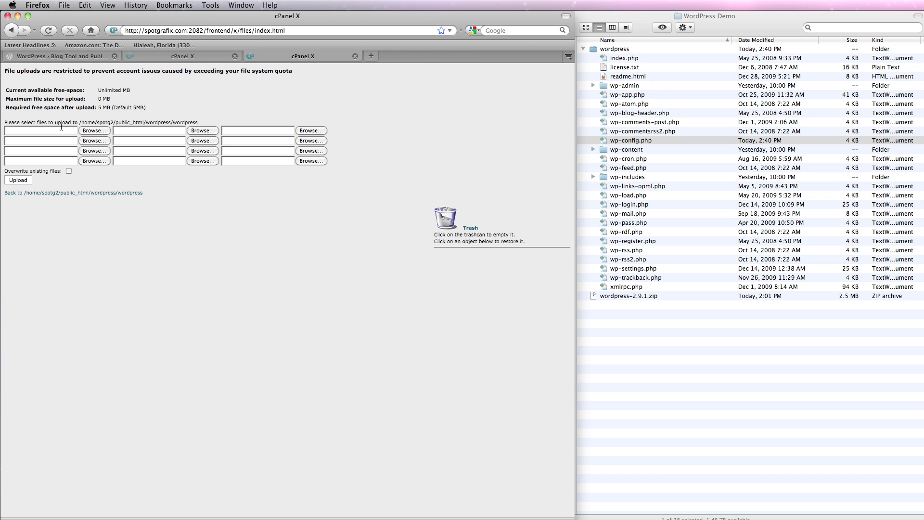
click(99, 130)
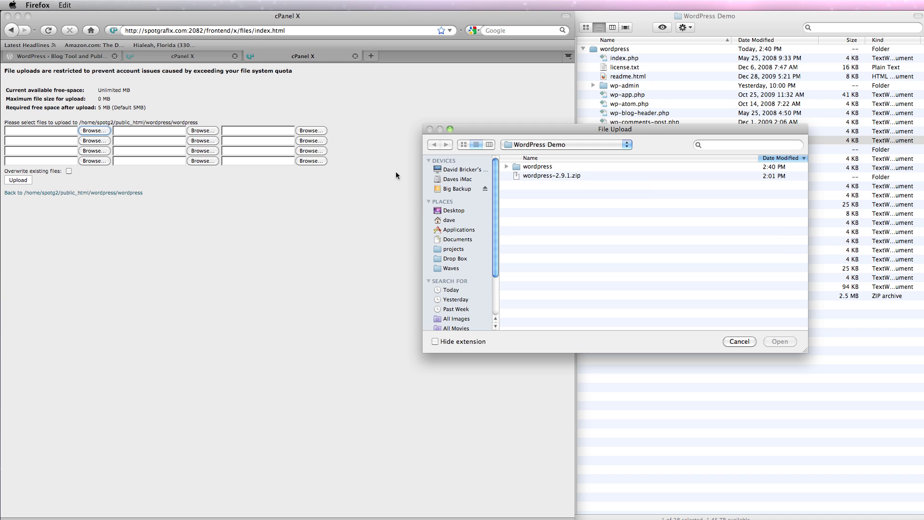
click(507, 166)
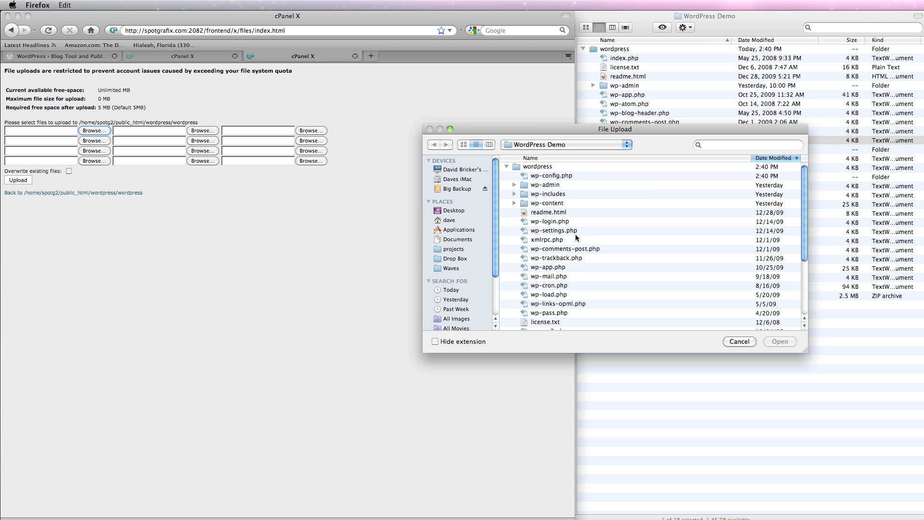
click(566, 178)
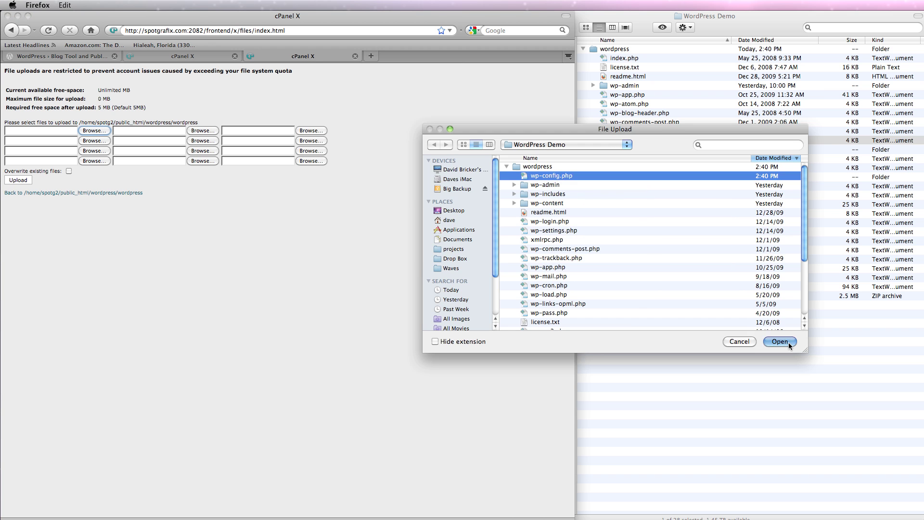
click(783, 340)
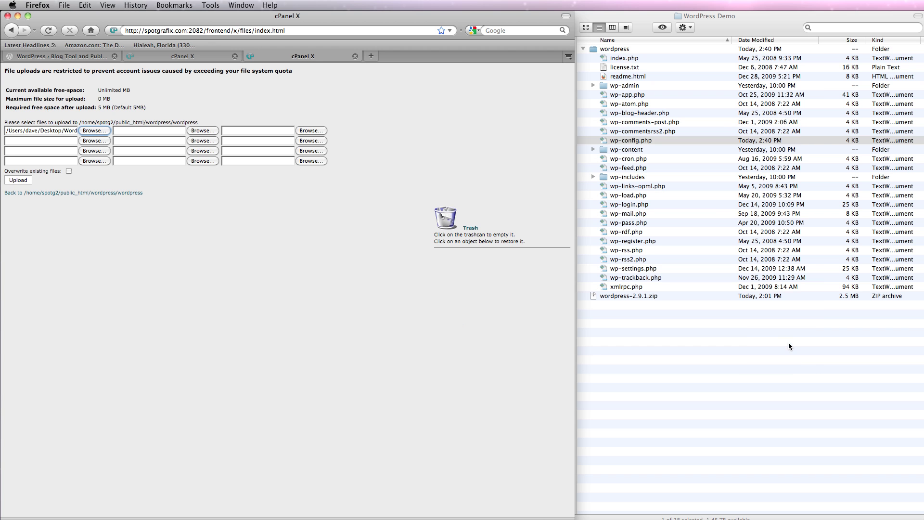
click(27, 178)
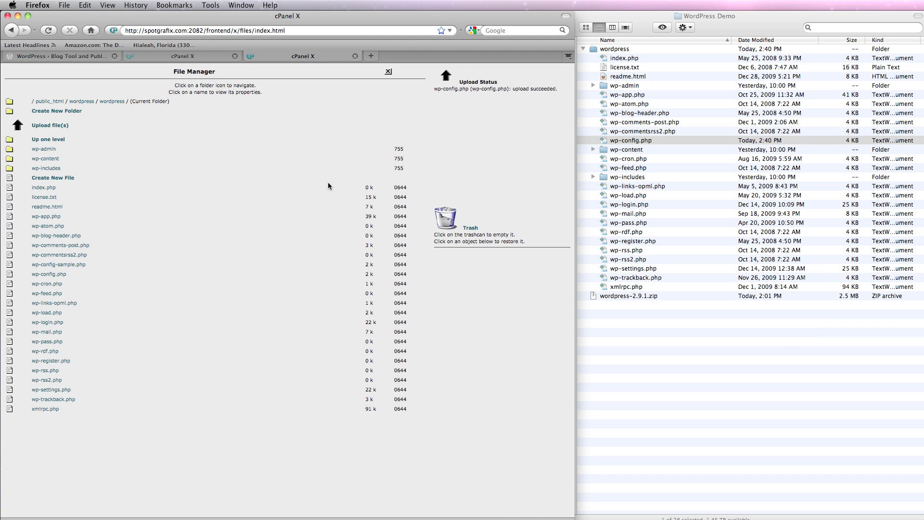
Load spotgrafix.com/wordpress/wordpress in a new browser tab.
click(370, 57)
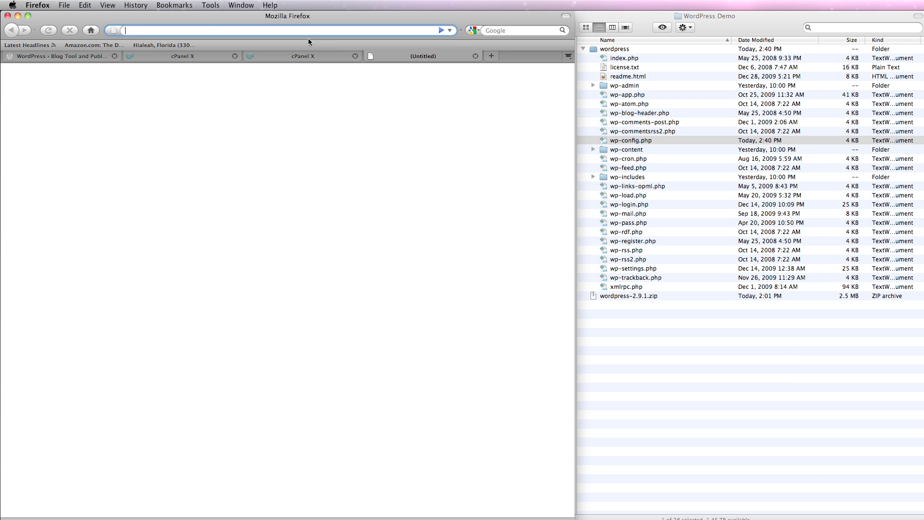
text(spotgrafix)
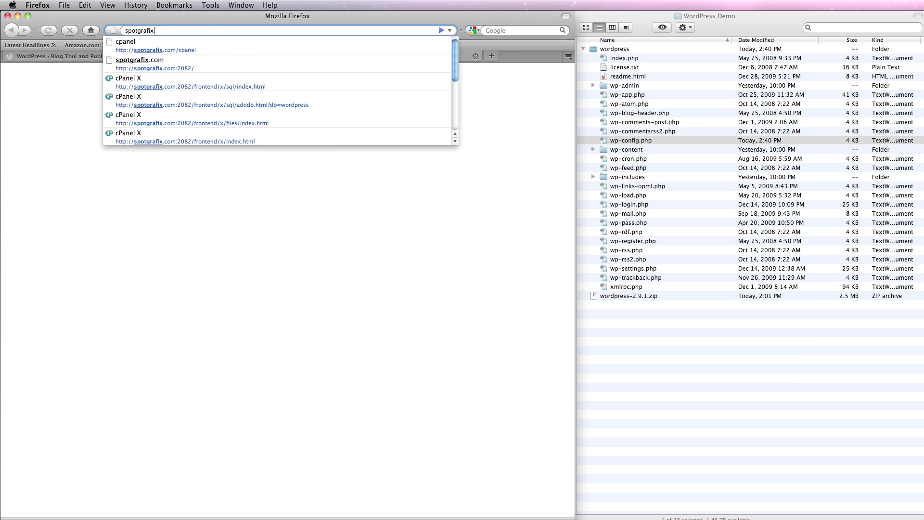
text(.com/wo)
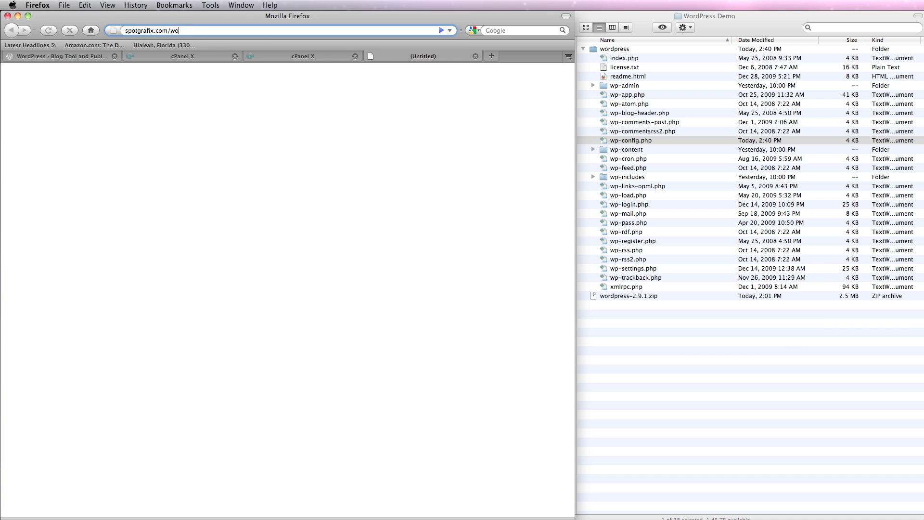
text(rdpress/wordpress)
key(Return)
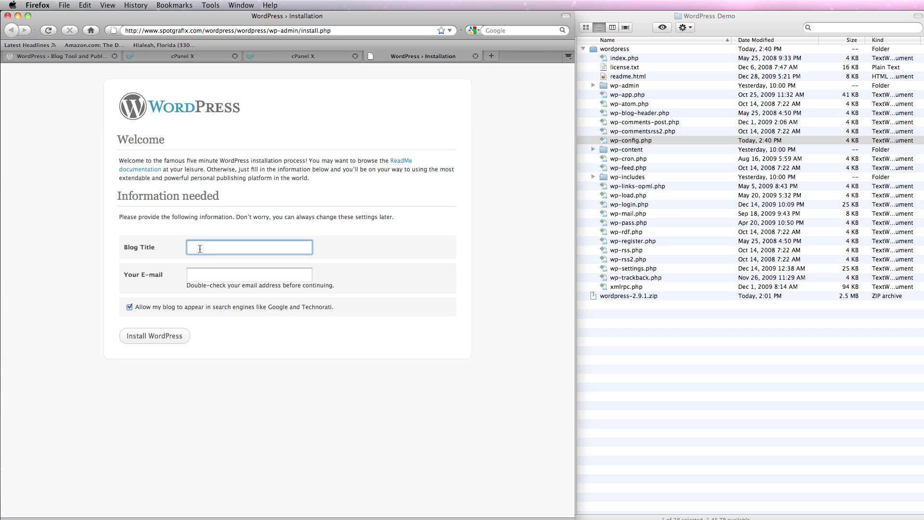
Install WordPress with blog title 'Demo Blog' and the owner's e-mail address.
text(Demo Blog)
click(224, 277)
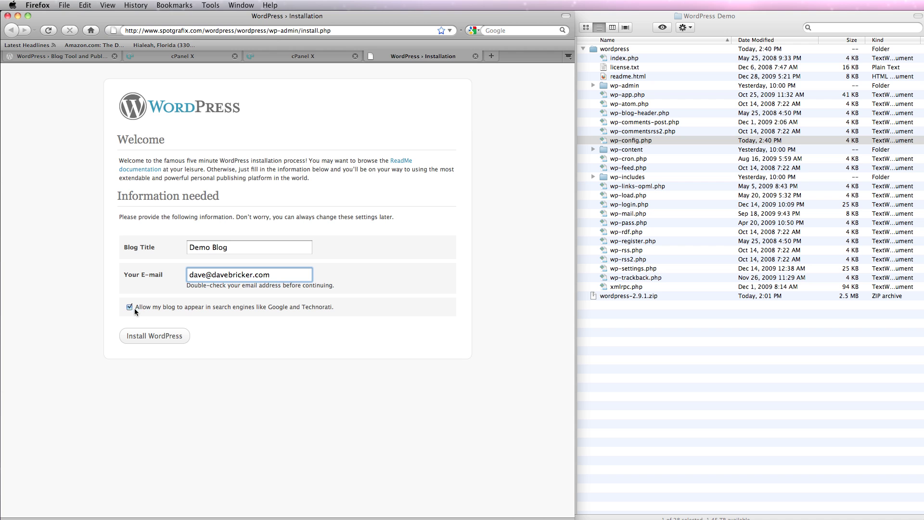
click(166, 336)
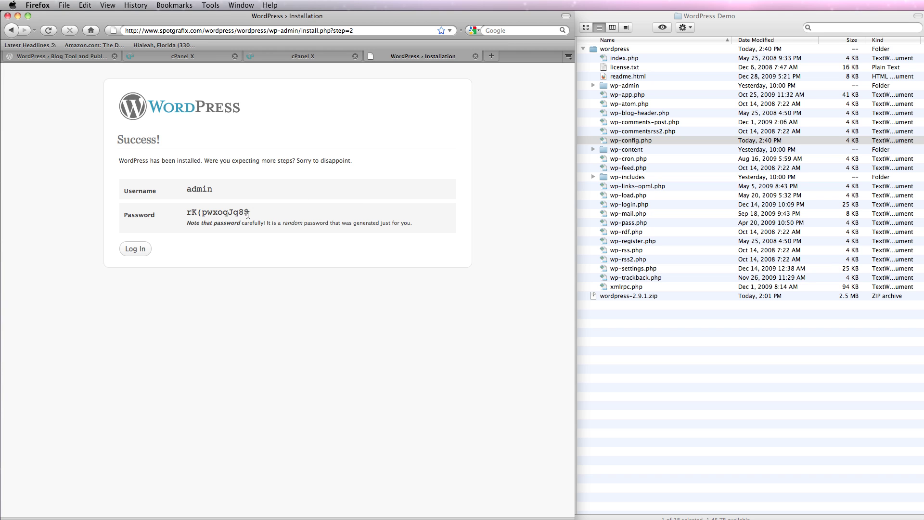
Log in to the admin area as 'admin' with the copied generated password, without saving it in the browser.
drag(249, 213, 188, 213)
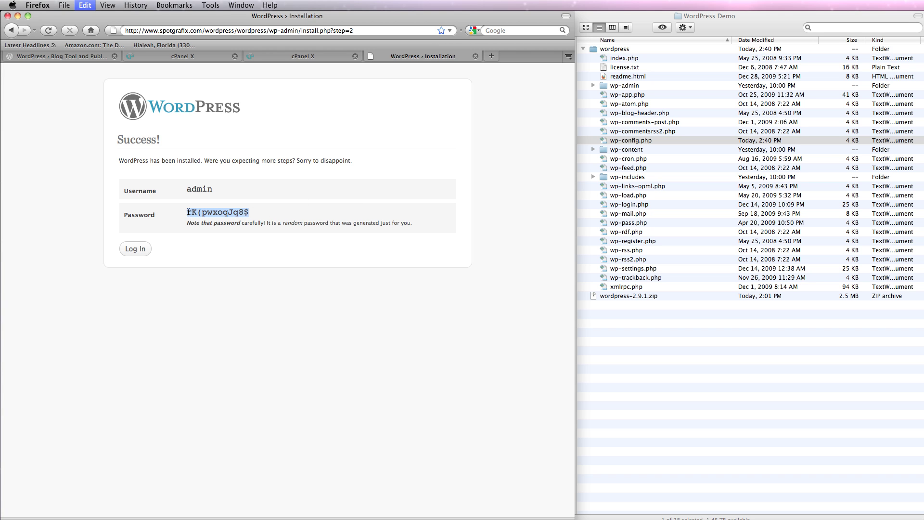
click(143, 251)
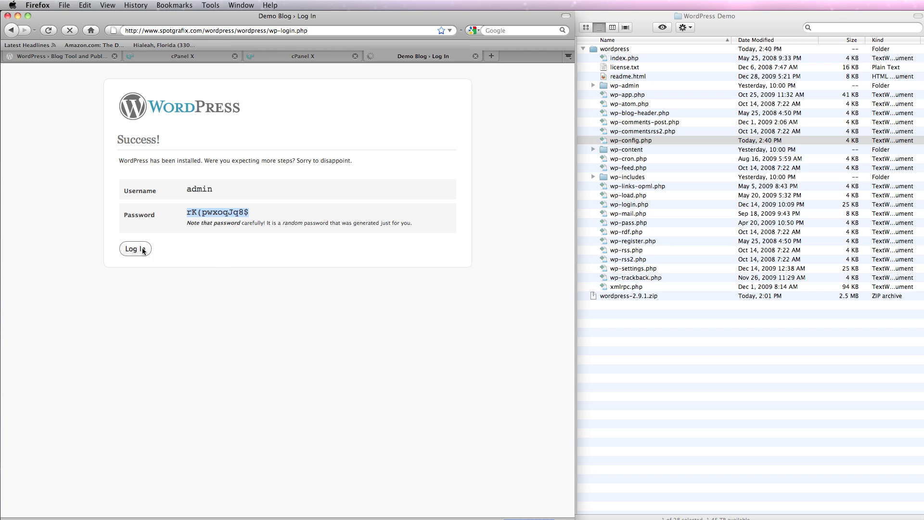
click(229, 185)
text(admin)
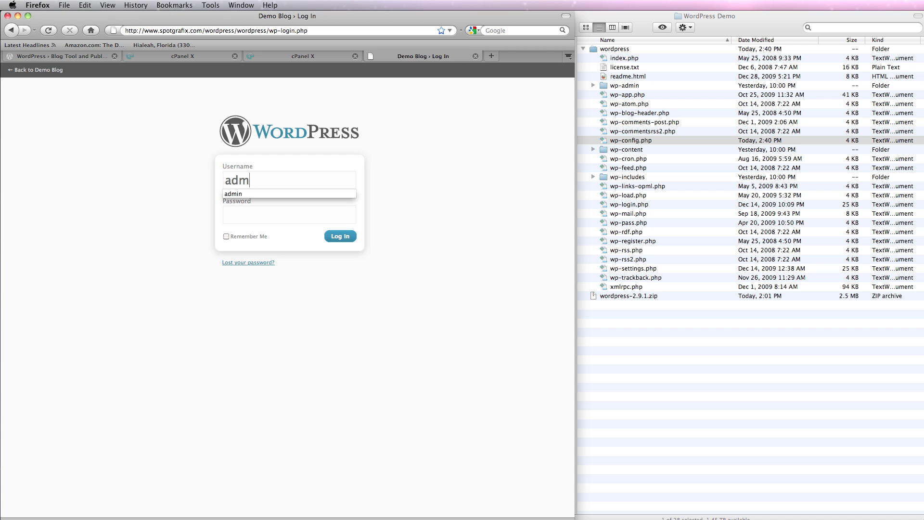
click(256, 213)
key(super+v)
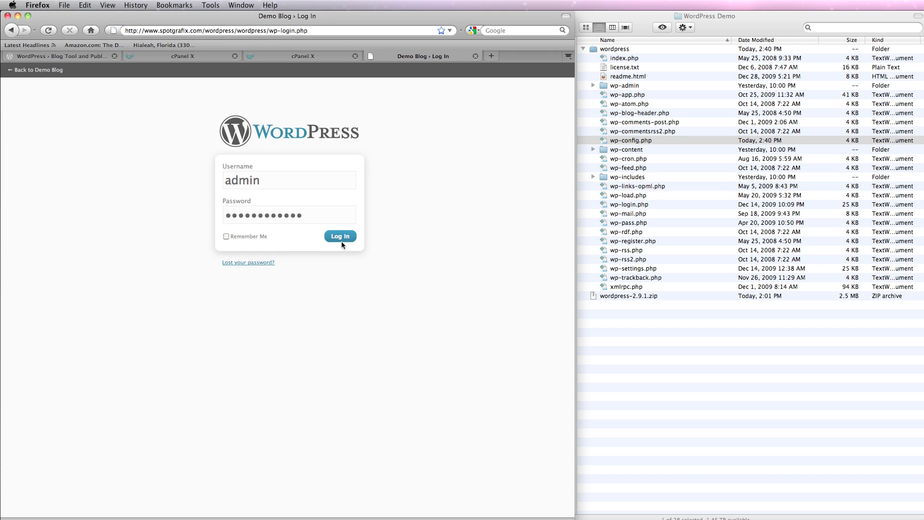
click(340, 236)
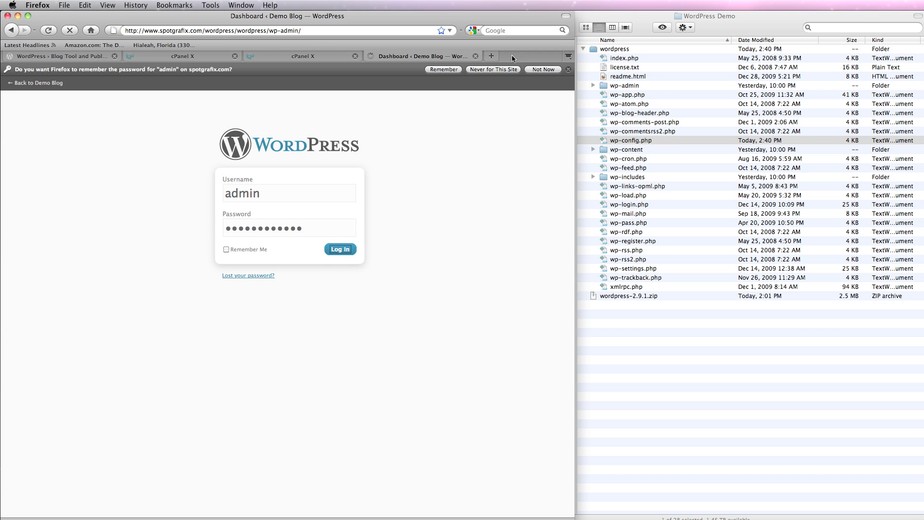
click(543, 70)
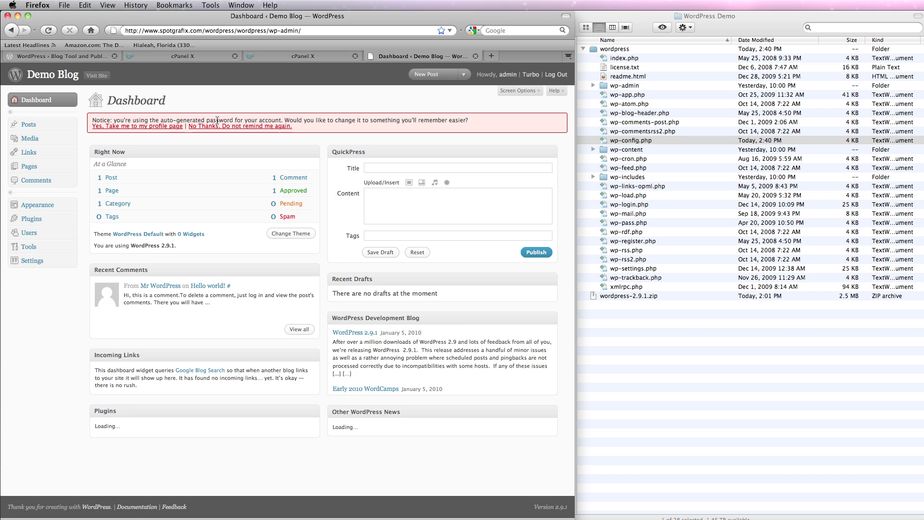
Replace the generated password with a new one on the profile page, then return to the Dashboard.
click(150, 126)
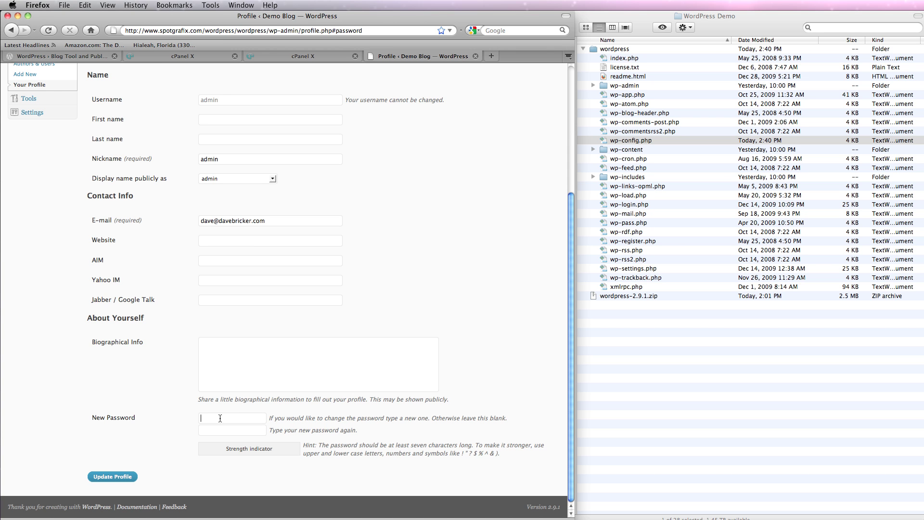
text(••••••••)
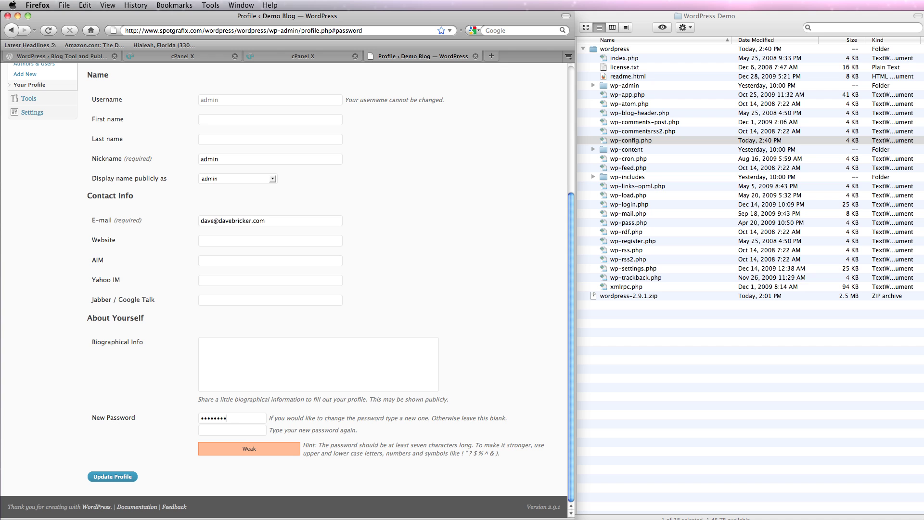
click(217, 430)
text(••••••••)
click(113, 476)
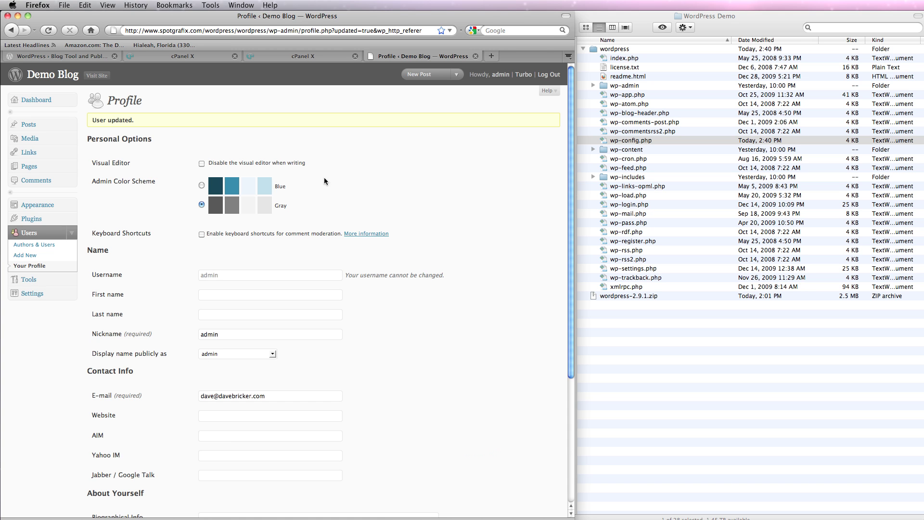
click(43, 101)
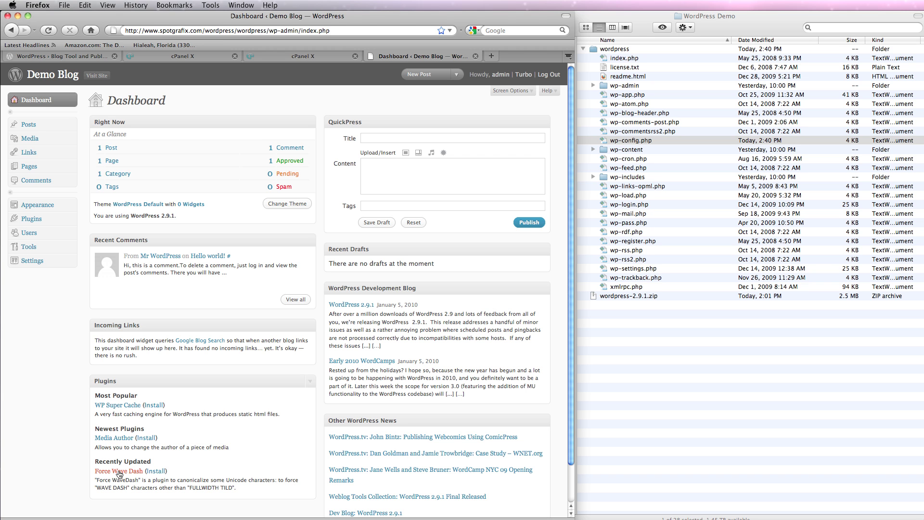
Trash the sample Hello world! post and start a new post titled 'My First Blog Post'.
click(38, 126)
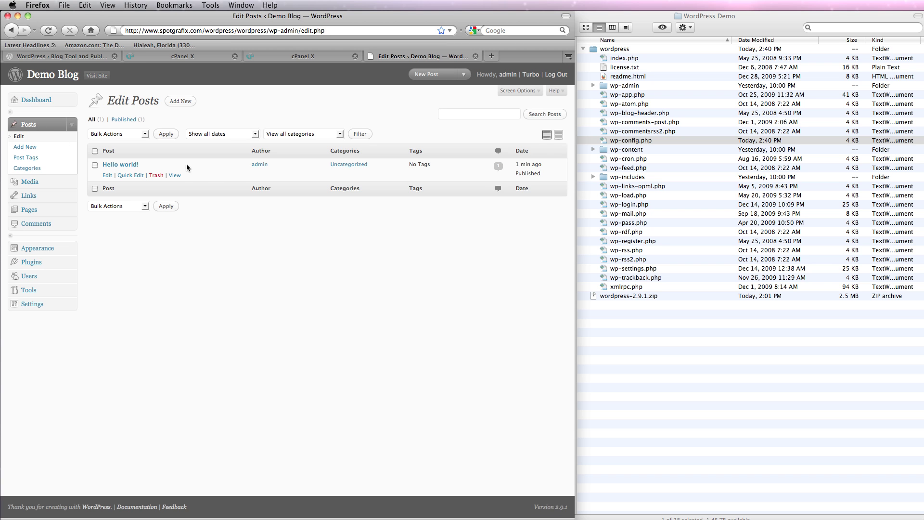
click(157, 176)
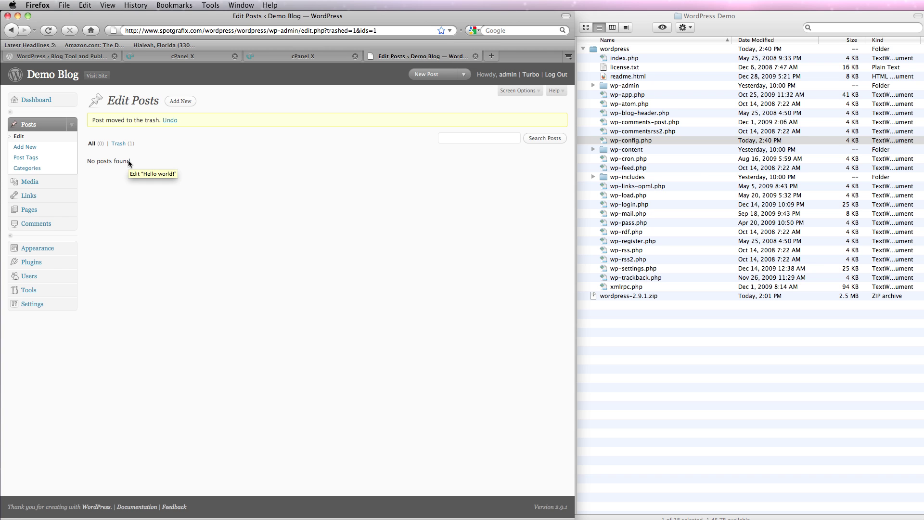
click(32, 147)
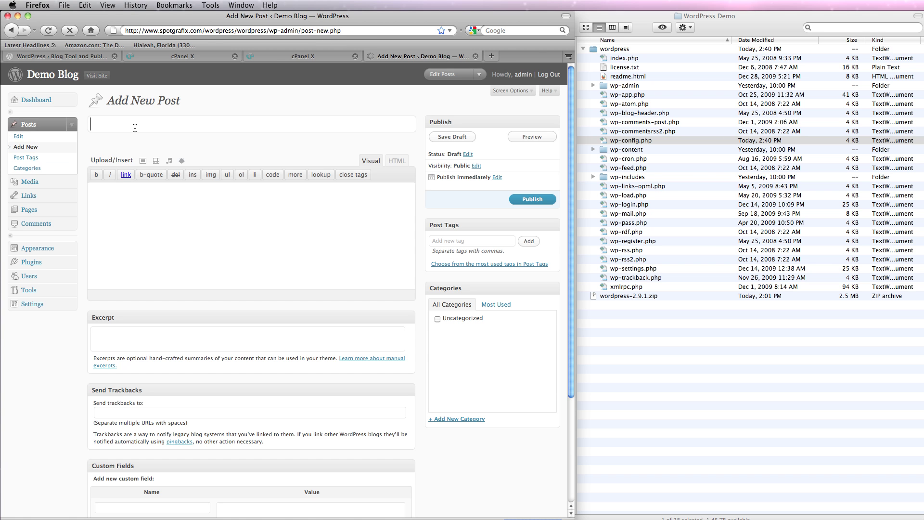
text(My First Blog Post)
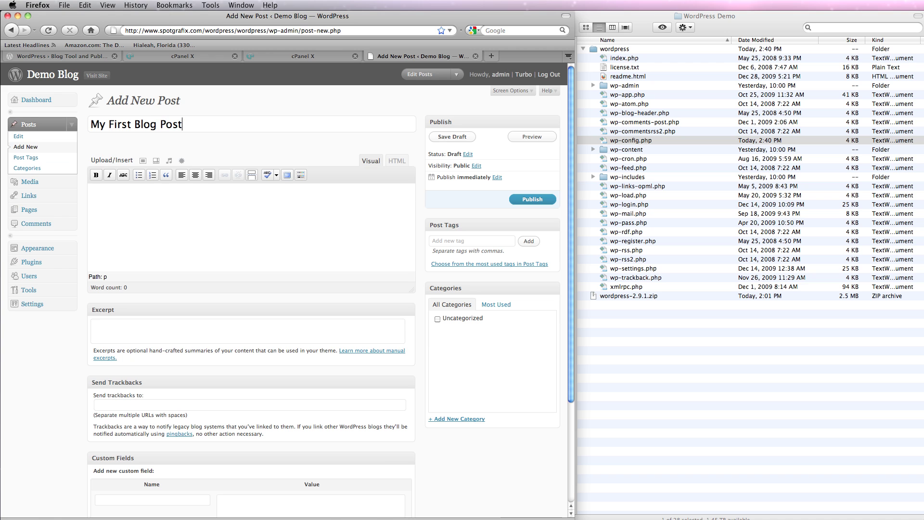
Write the body 'Hey there. Wordpress works.', correct its typos, and publish the post.
click(167, 204)
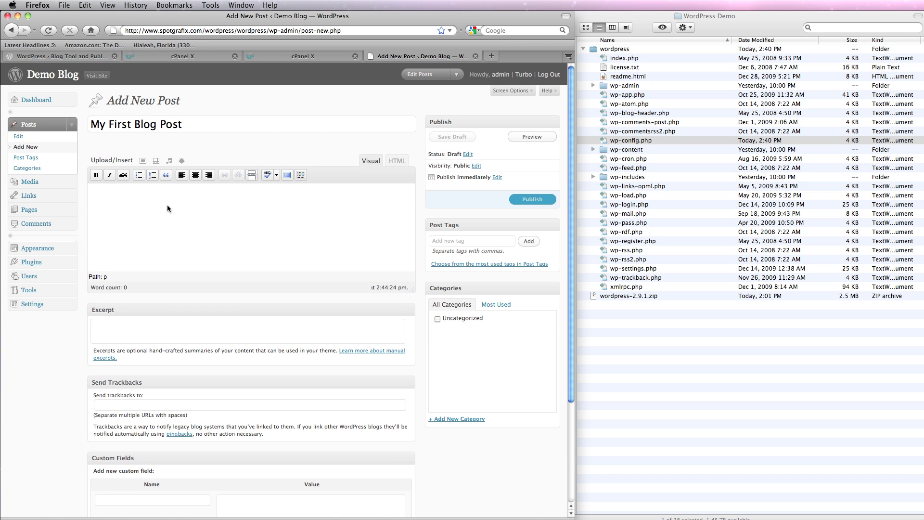
text(Hey there)
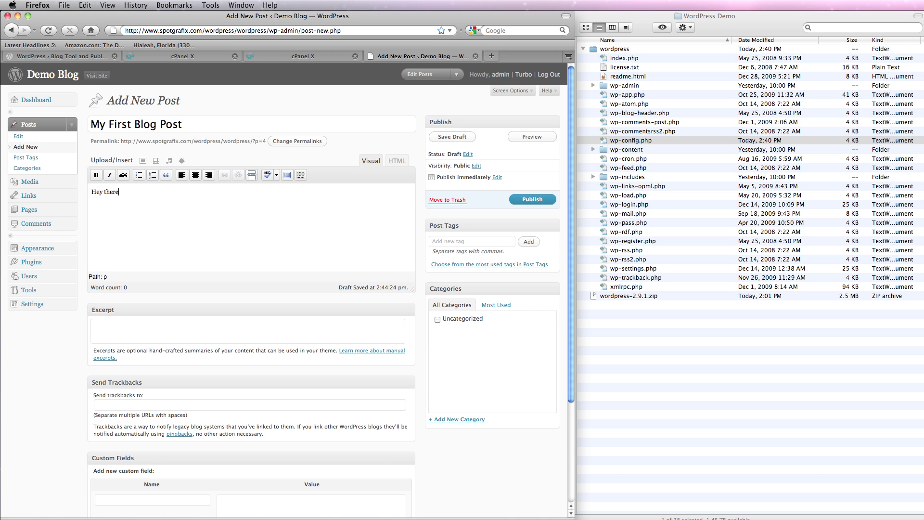
text(. wordoress works.)
drag(135, 192, 138, 192)
text(p)
drag(125, 192, 123, 192)
text(W)
click(543, 201)
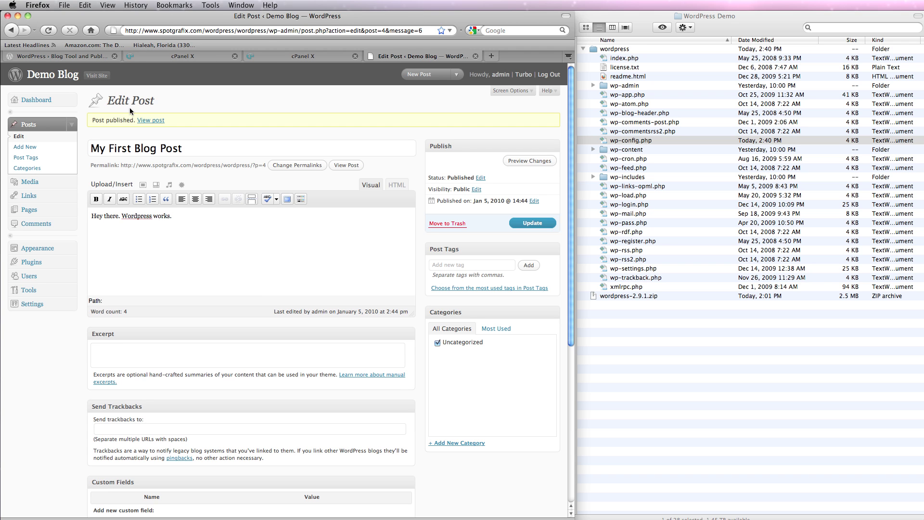
View the published post on the live blog in a new tab, then go back to the editor.
right_click(103, 76)
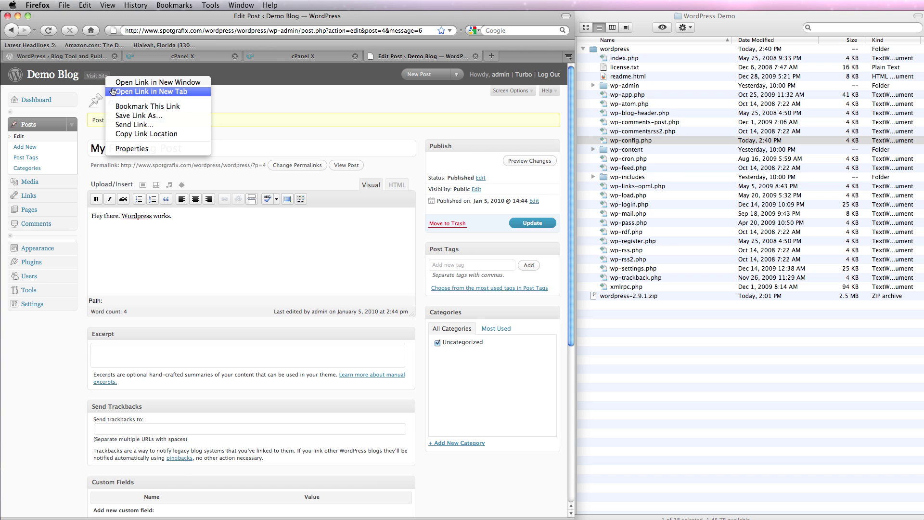
click(112, 88)
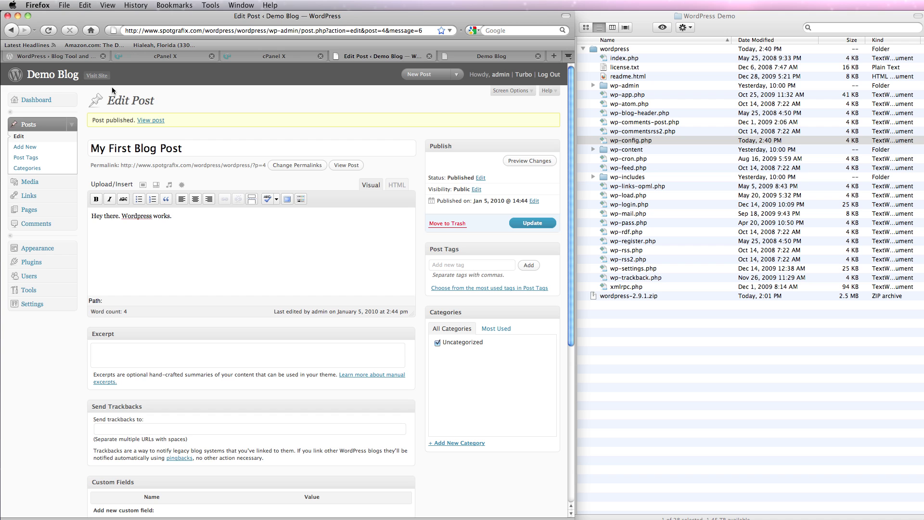
click(480, 58)
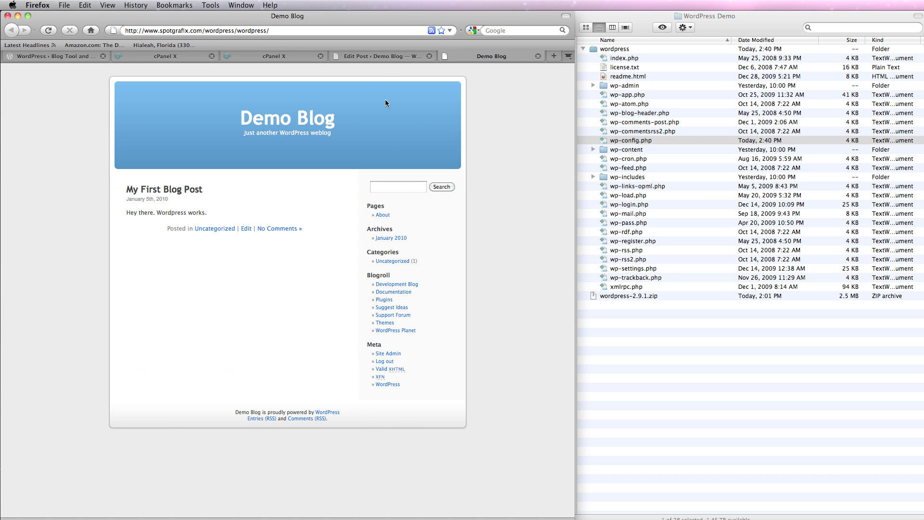
click(376, 56)
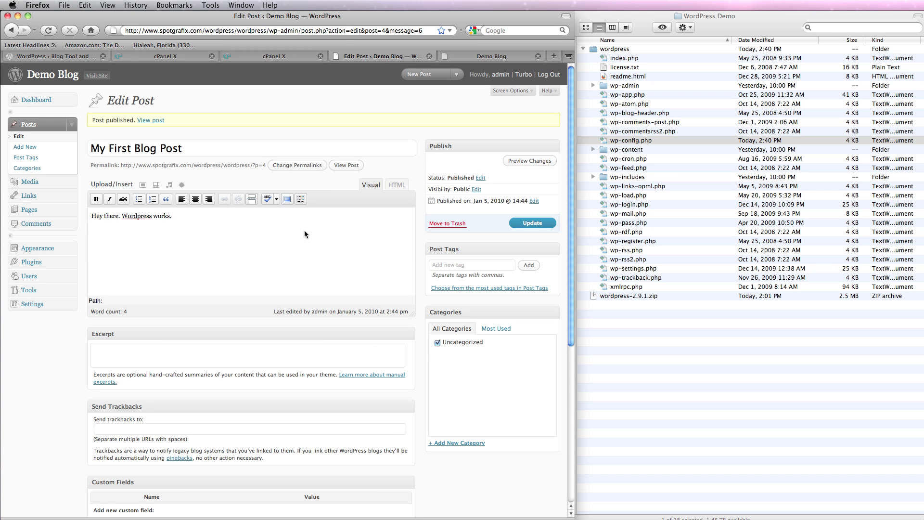
Show the Kitchen Sink formatting row and try the paragraph formats, text colours, and HTML/Visual views.
click(300, 198)
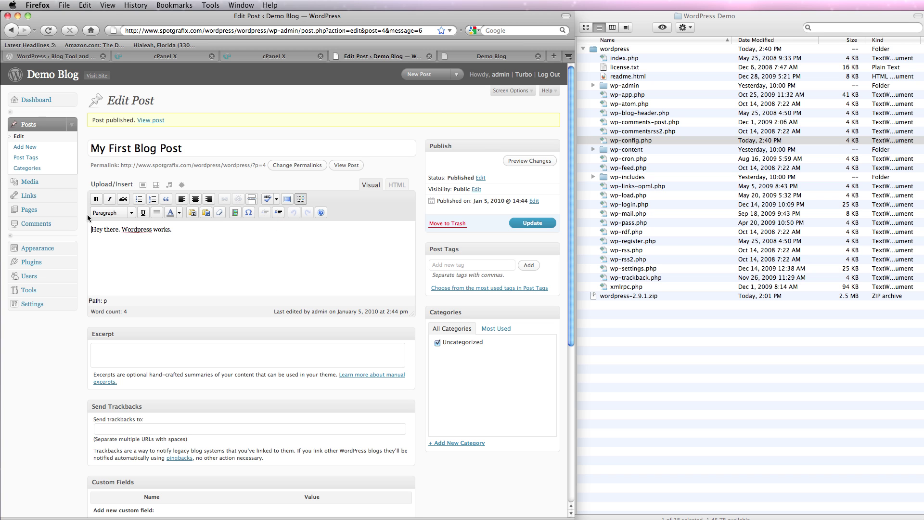
click(109, 217)
click(110, 217)
click(180, 214)
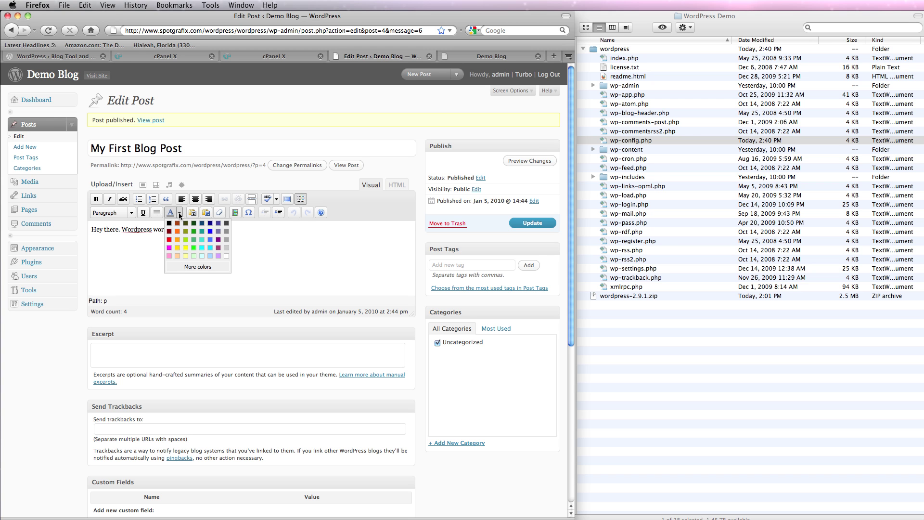
click(179, 215)
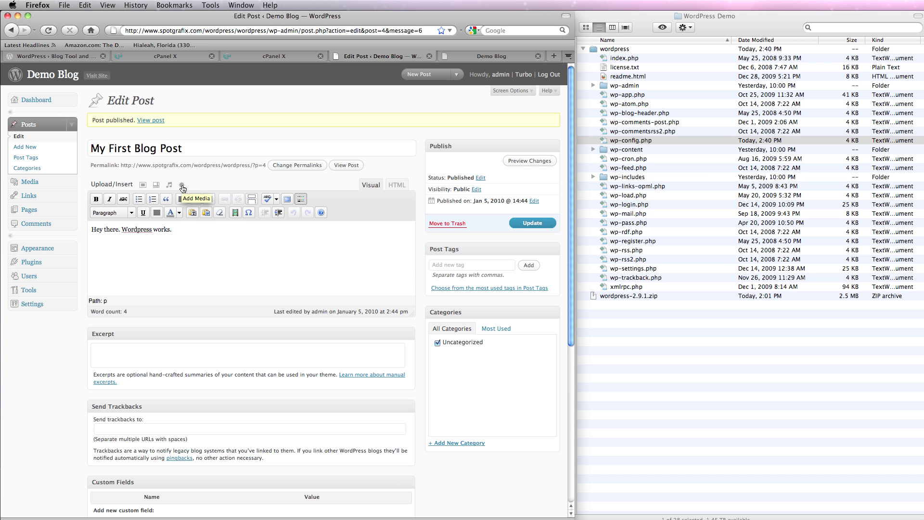
click(397, 185)
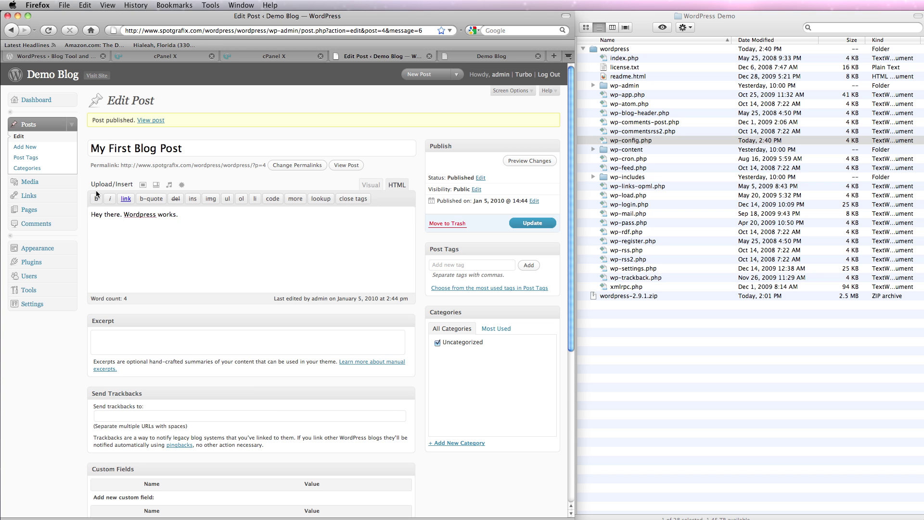
click(375, 185)
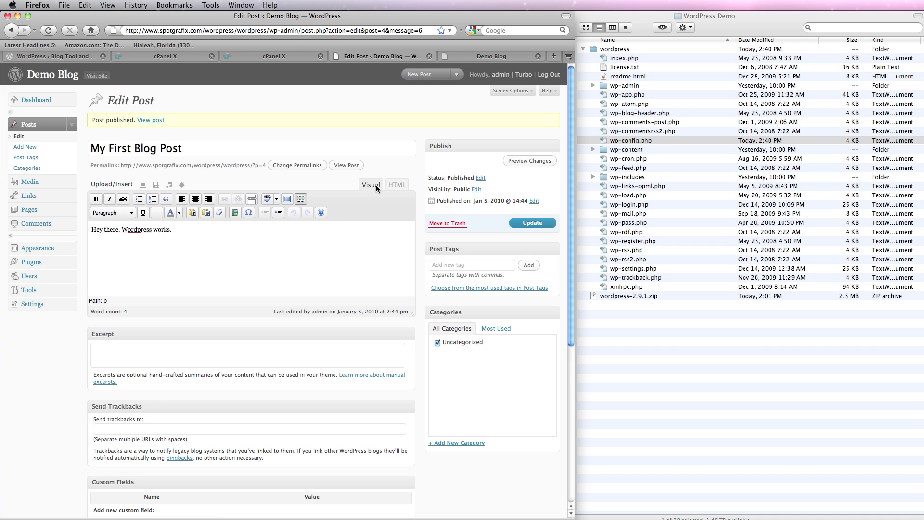